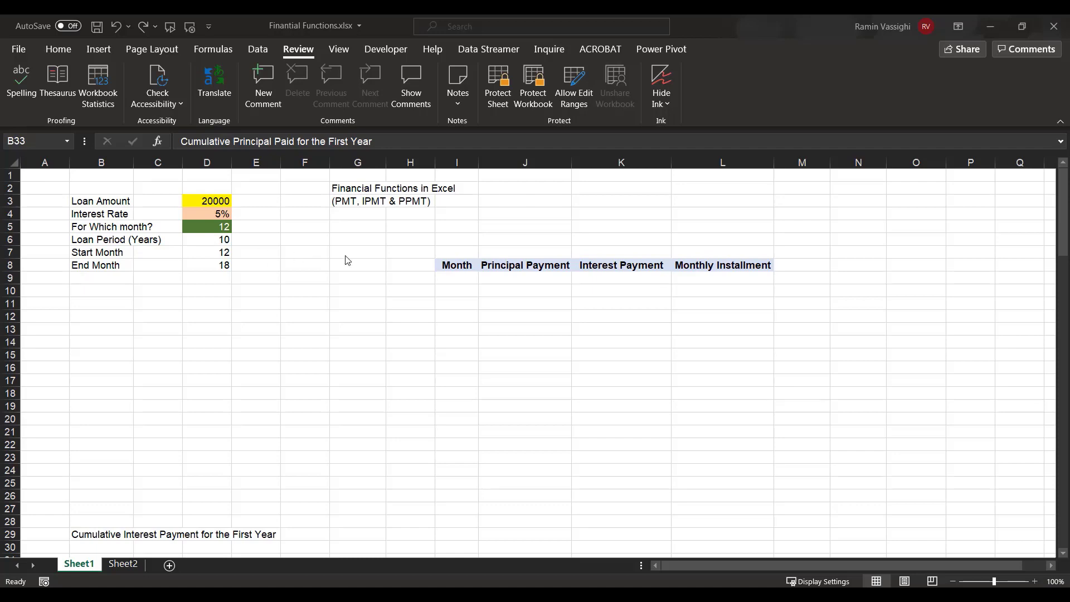
Enter 1 as the first month in cell I9, under the Month header.
left_click(454, 278)
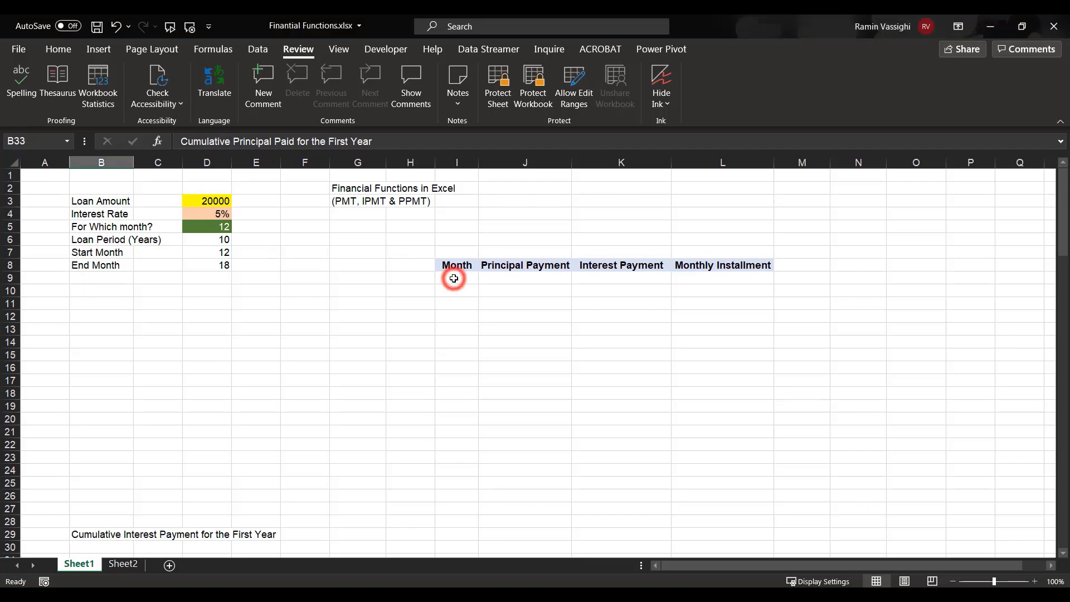
type("1")
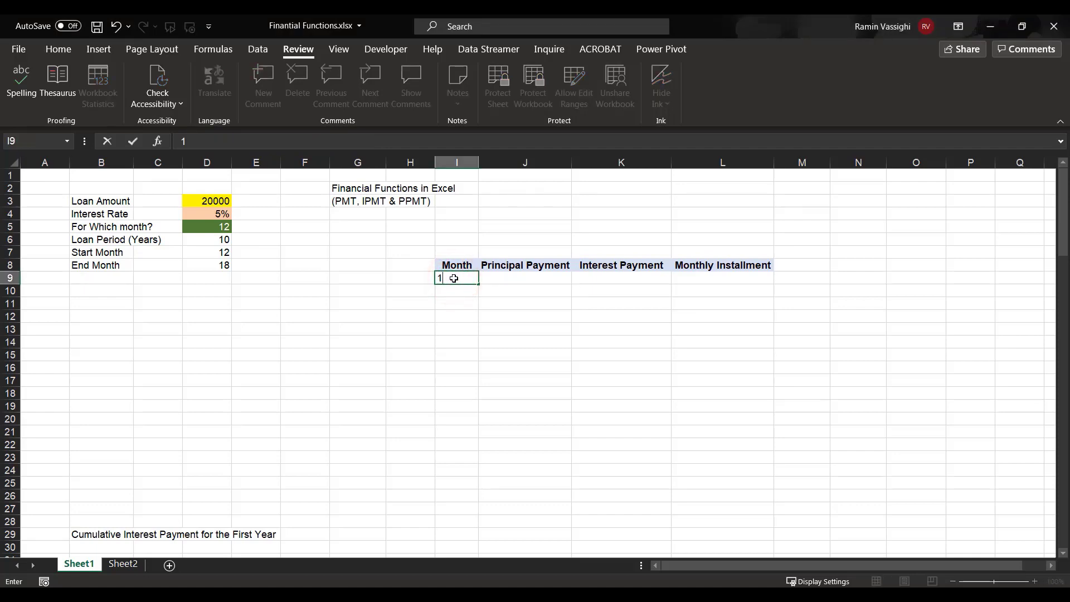
key("Return")
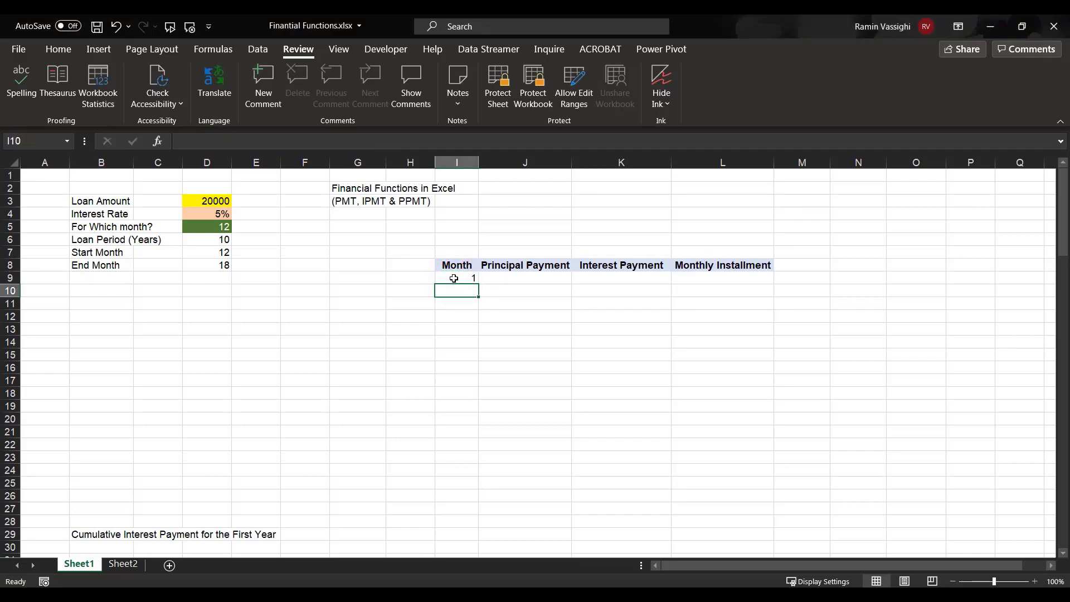
Fill a linear series down the Month column from I9 with step value 1 and stop value 120, and check its extent.
left_click(469, 277)
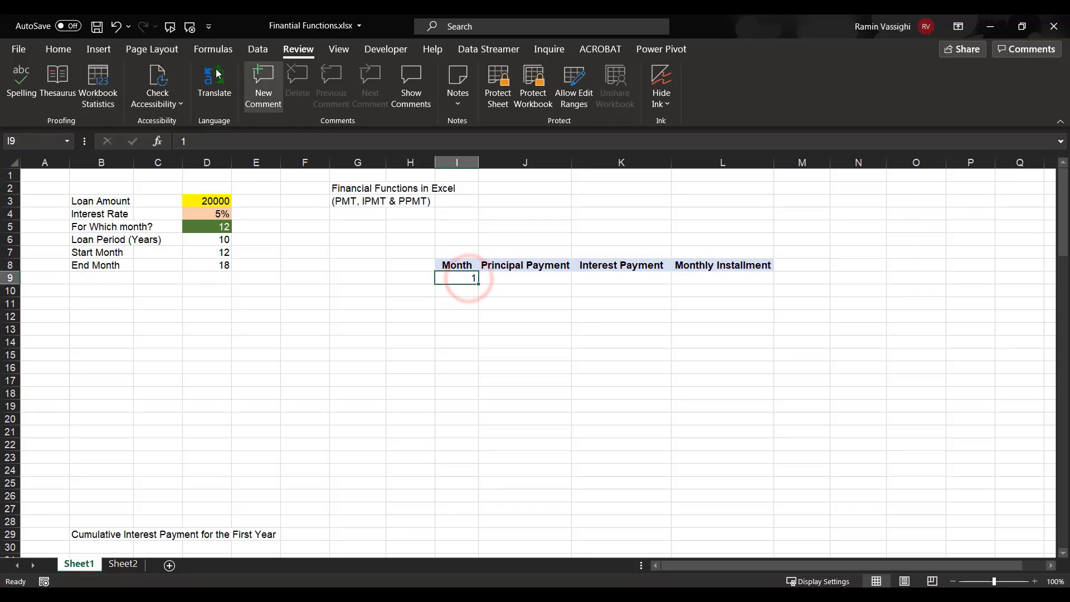
left_click(59, 49)
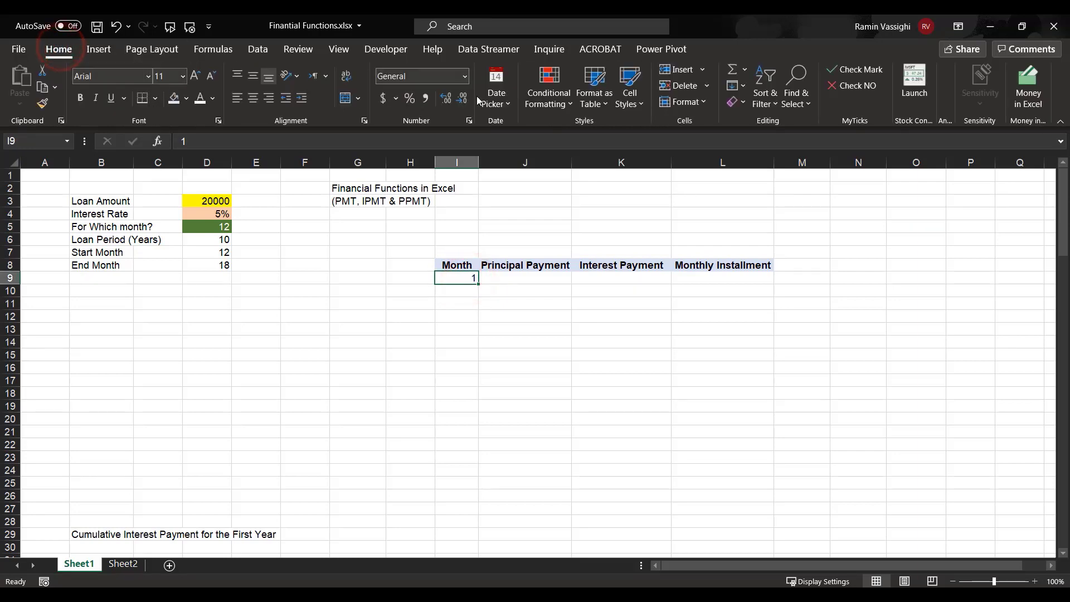
left_click(743, 87)
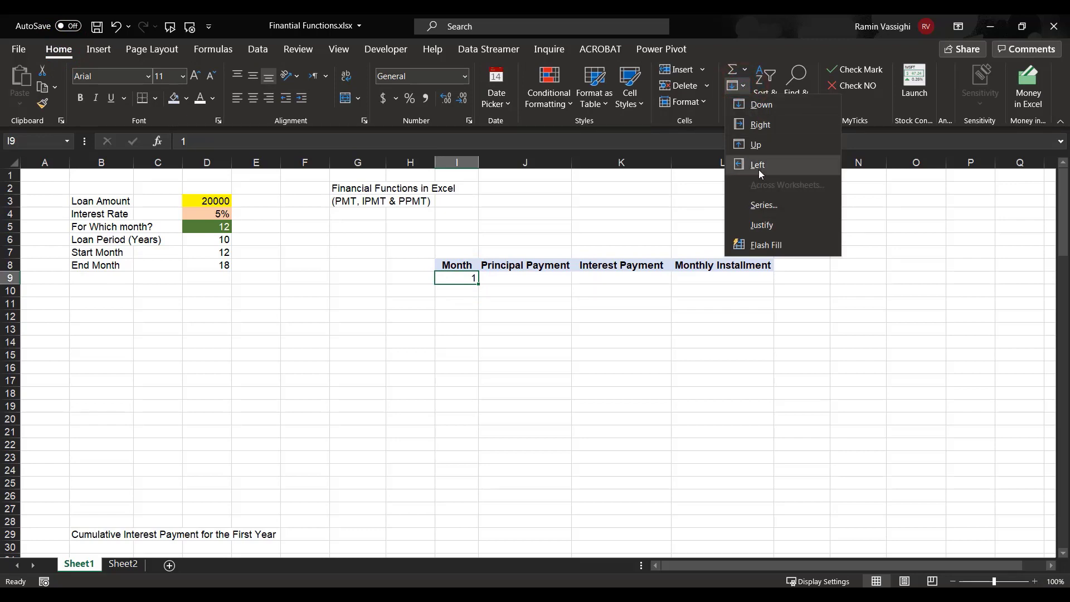
left_click(761, 206)
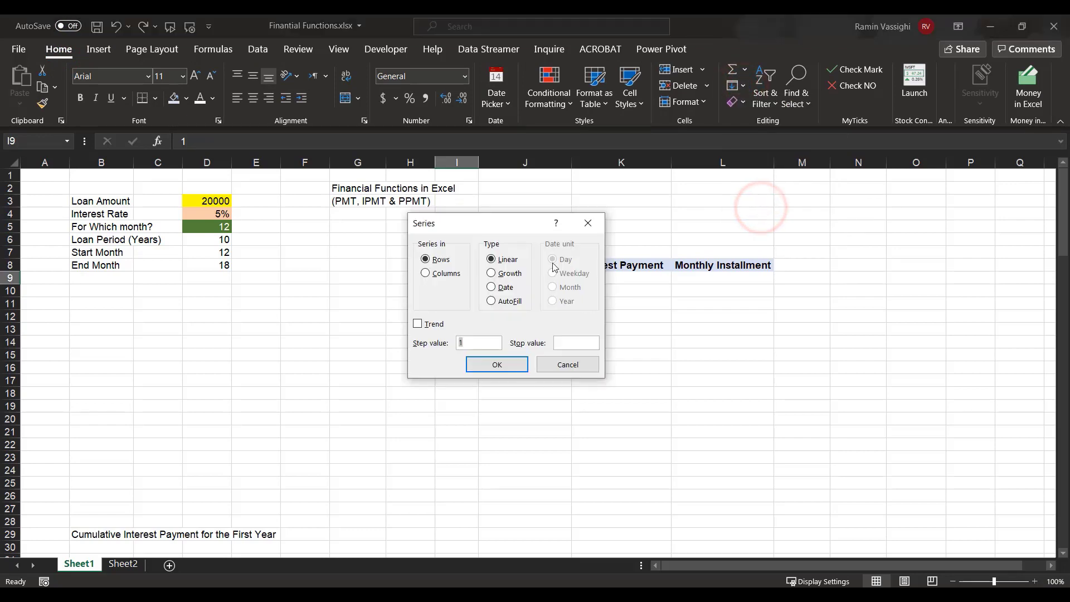
left_click(426, 273)
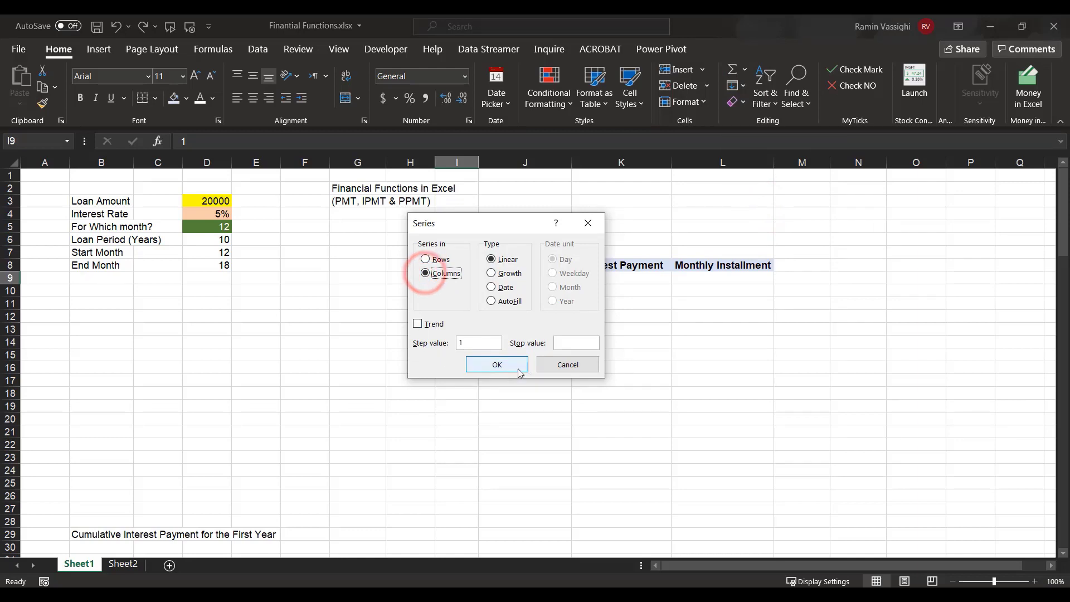
left_click(562, 340)
type("1")
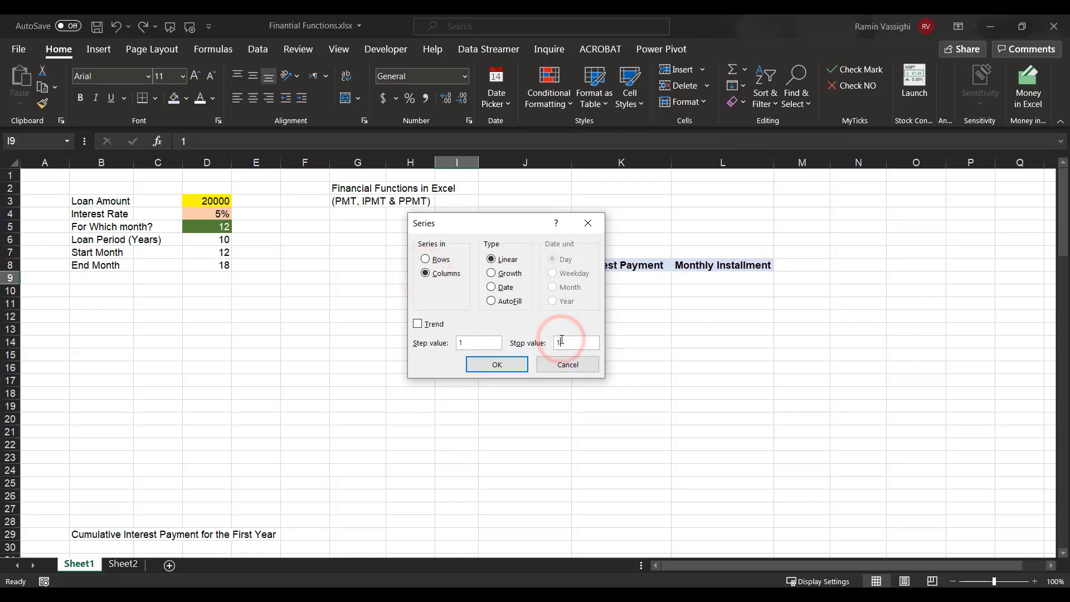
type("20")
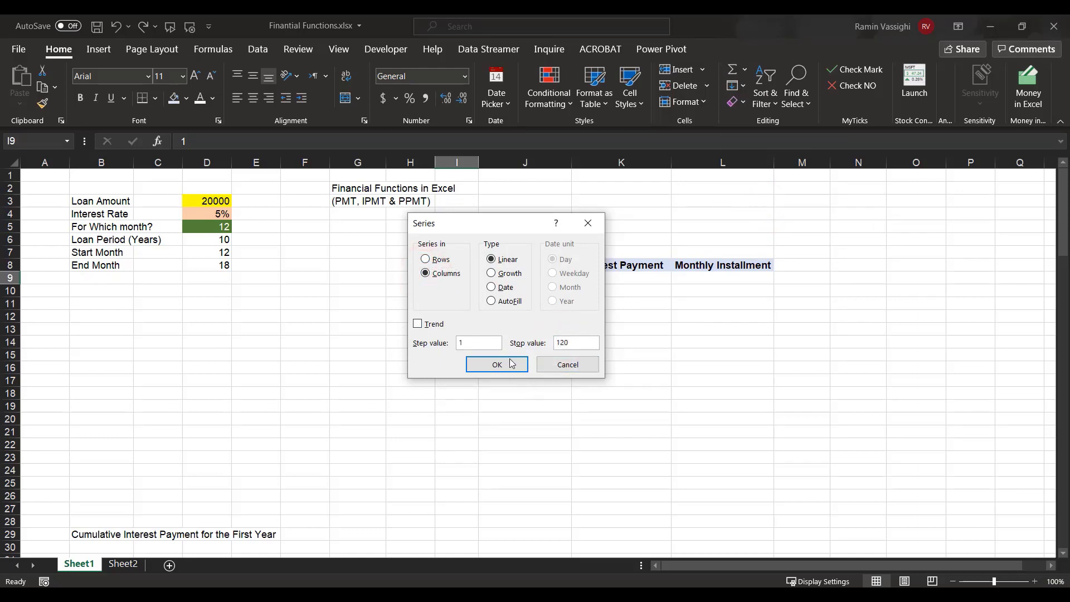
left_click(493, 366)
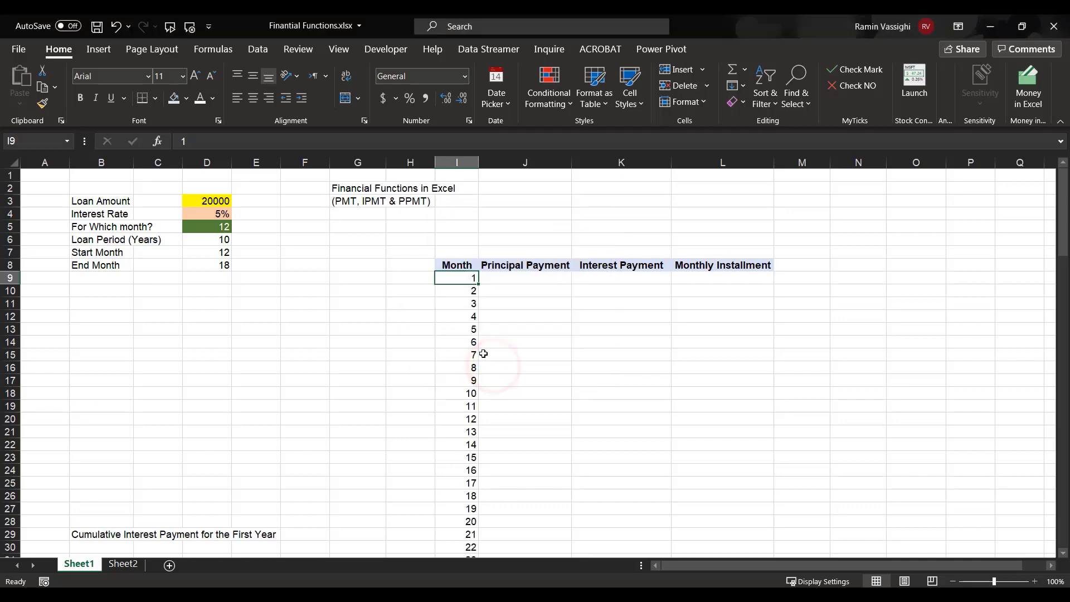
scroll(522, 368, "down", 13)
scroll(521, 371, "down", 7)
scroll(521, 371, "up", 20)
Start a PPMT formula in J9 under Principal Payment with rate $D$4/12 and period I9.
left_click(513, 279)
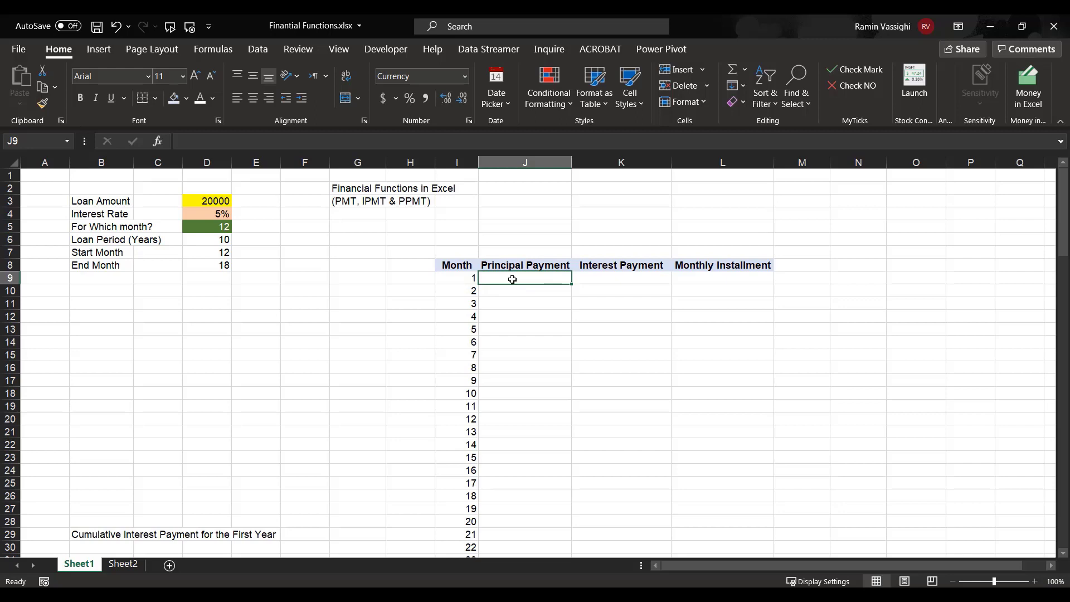
type("=")
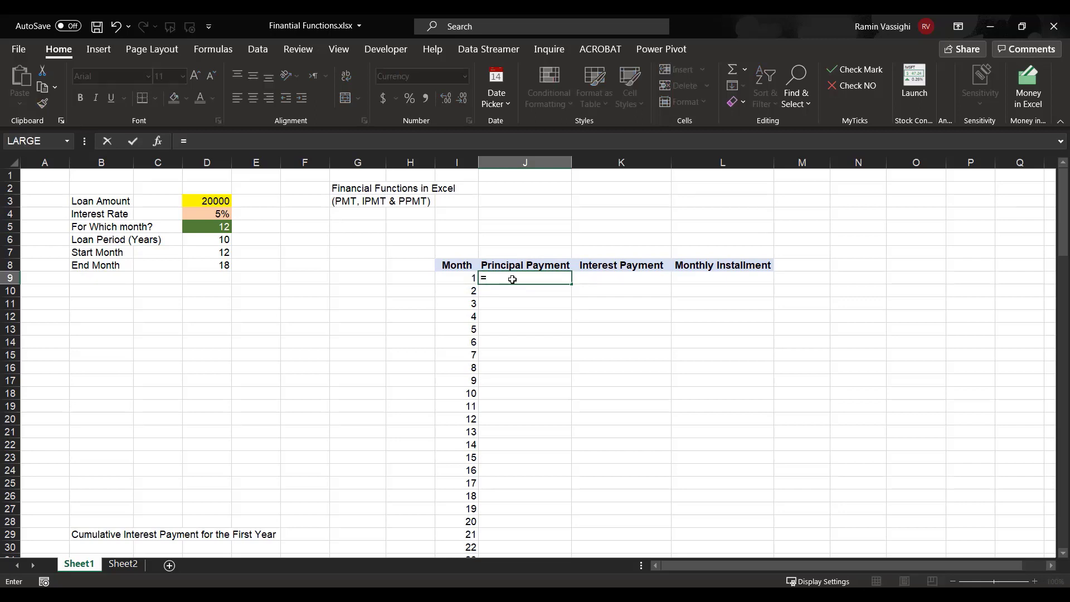
type("PPMT")
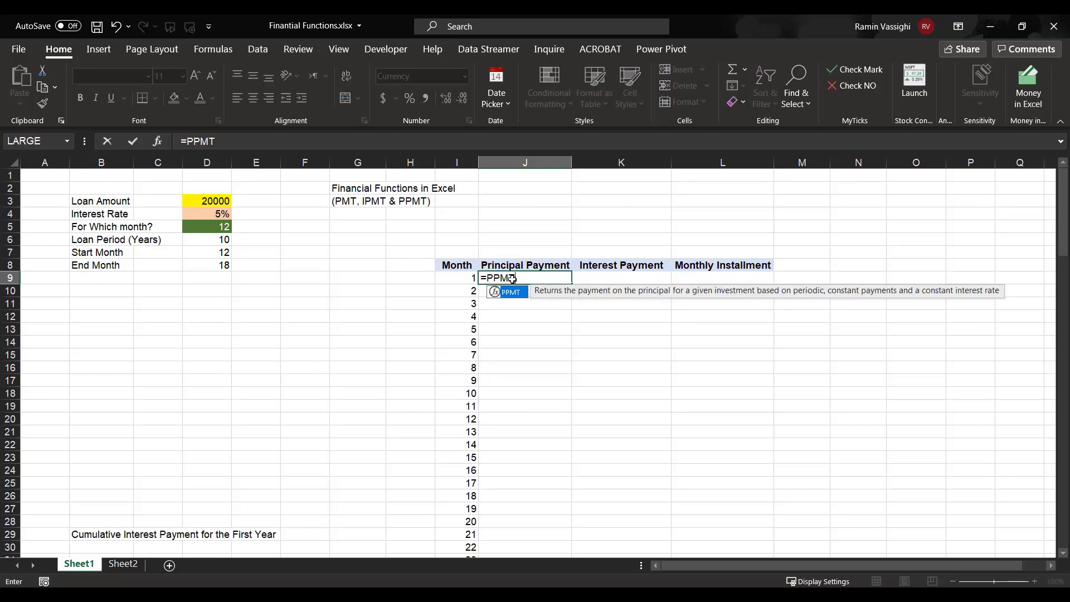
type("(")
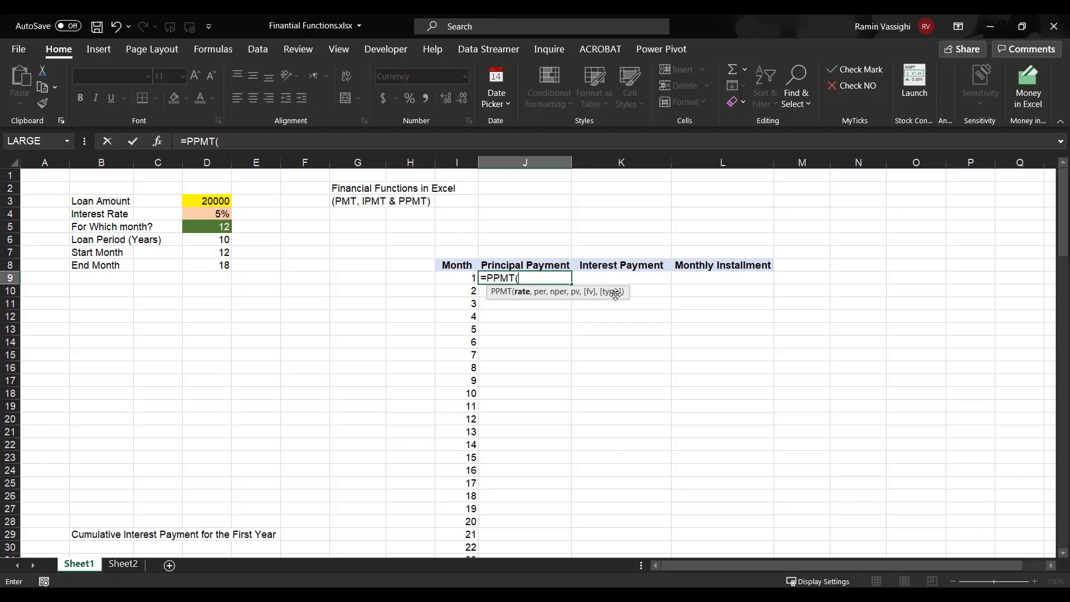
left_click(210, 214)
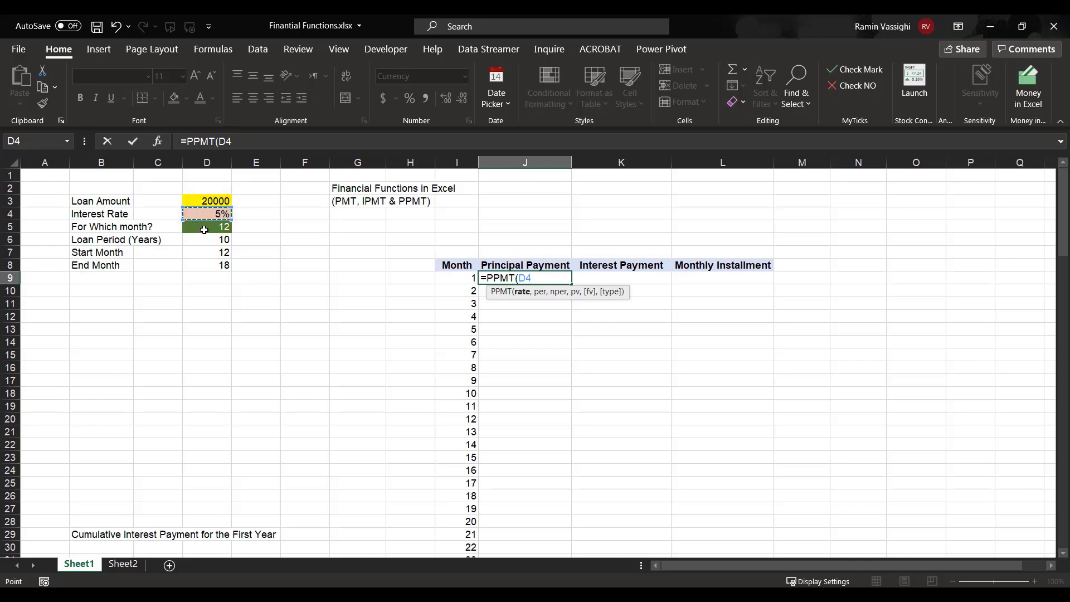
key("F4")
type("/")
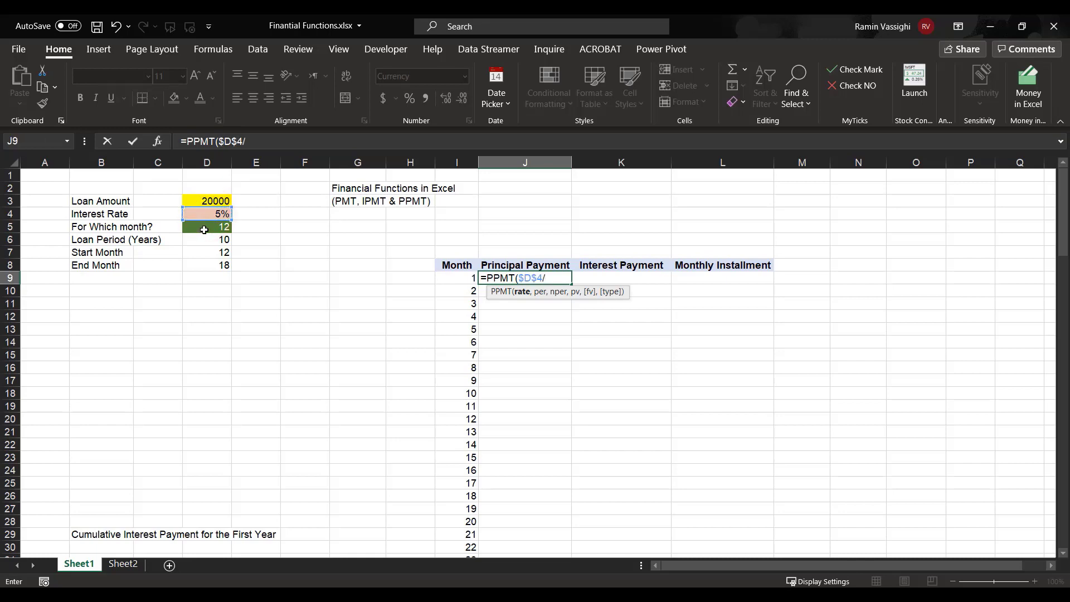
type("12,")
left_click(465, 279)
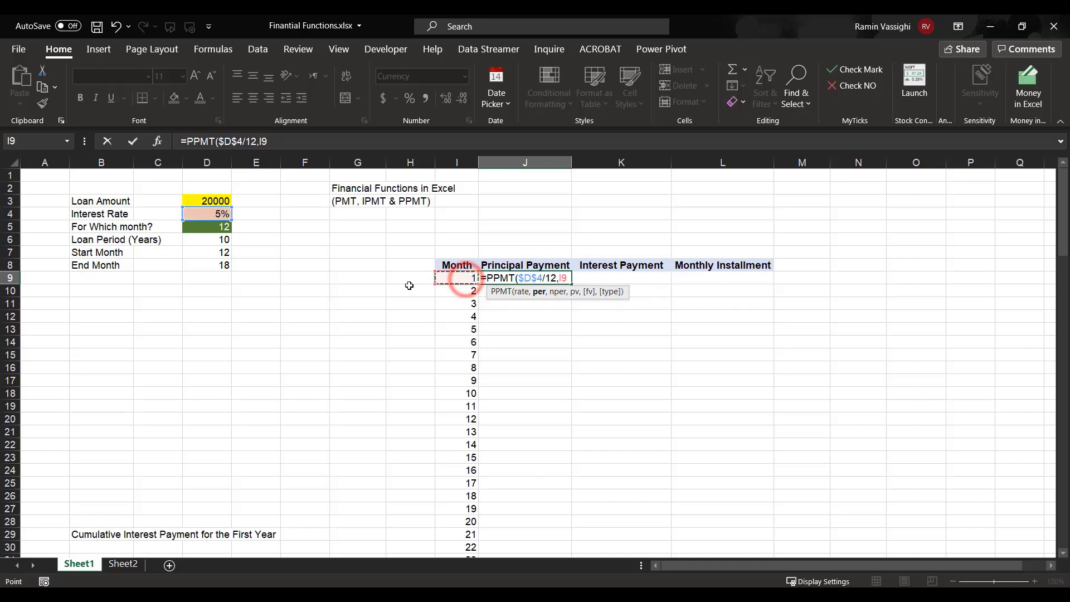
type(",")
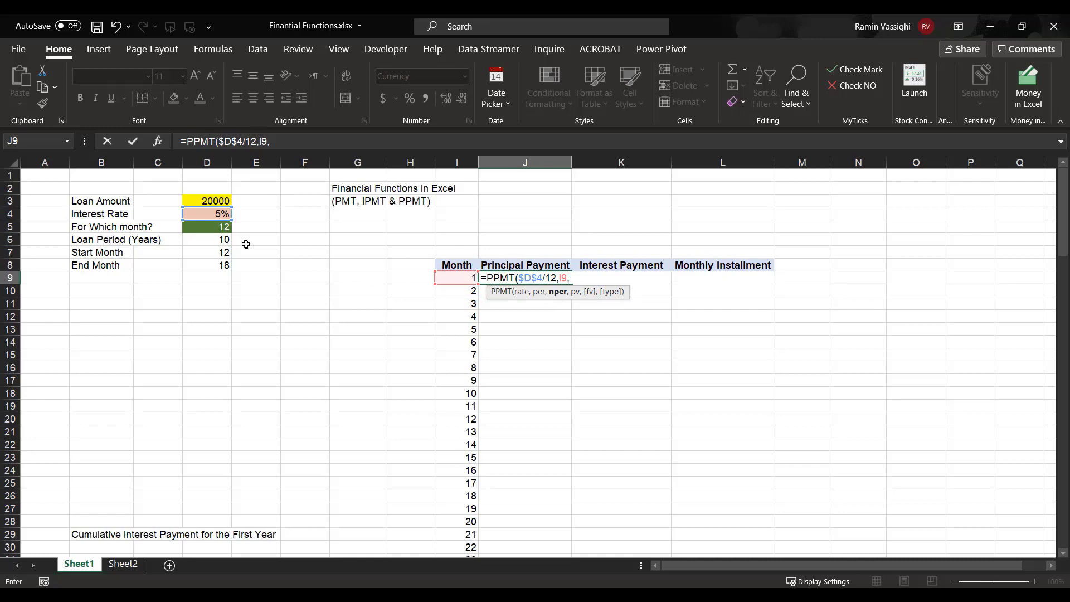
Complete the J9 PPMT formula with $D$6*12 periods, present value $D$3, an empty future value and type 0 (end of the period).
left_click(213, 242)
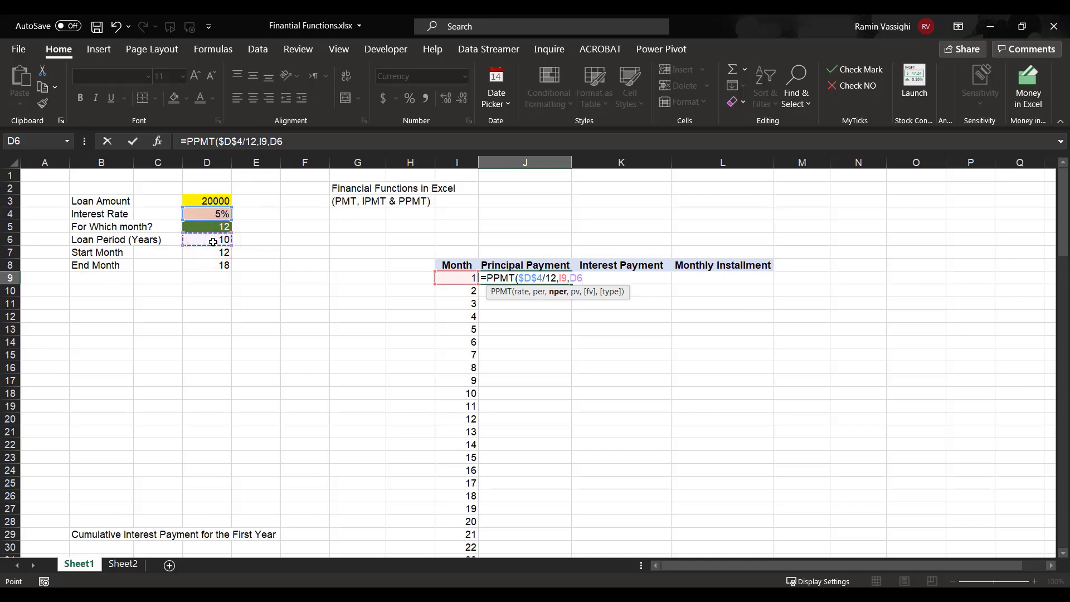
key("F4")
type("*12")
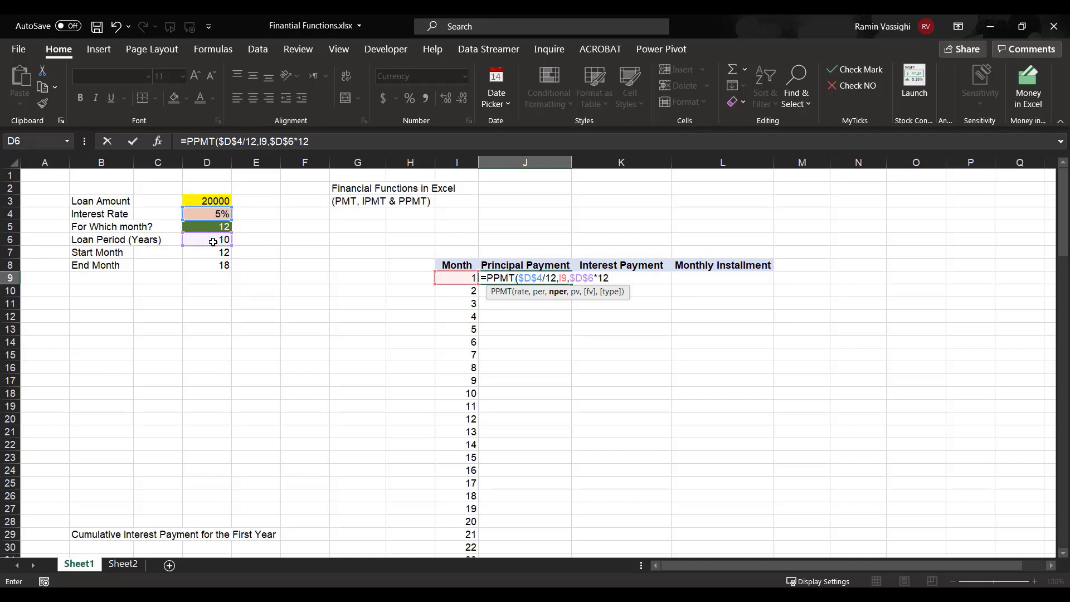
type(",")
left_click(207, 201)
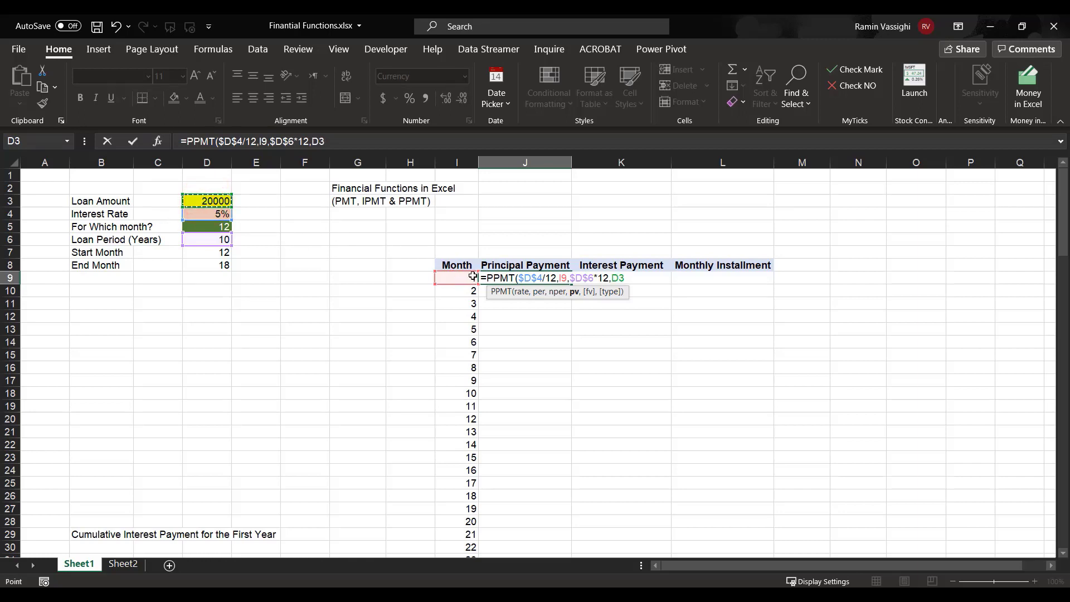
key("F4")
type(",")
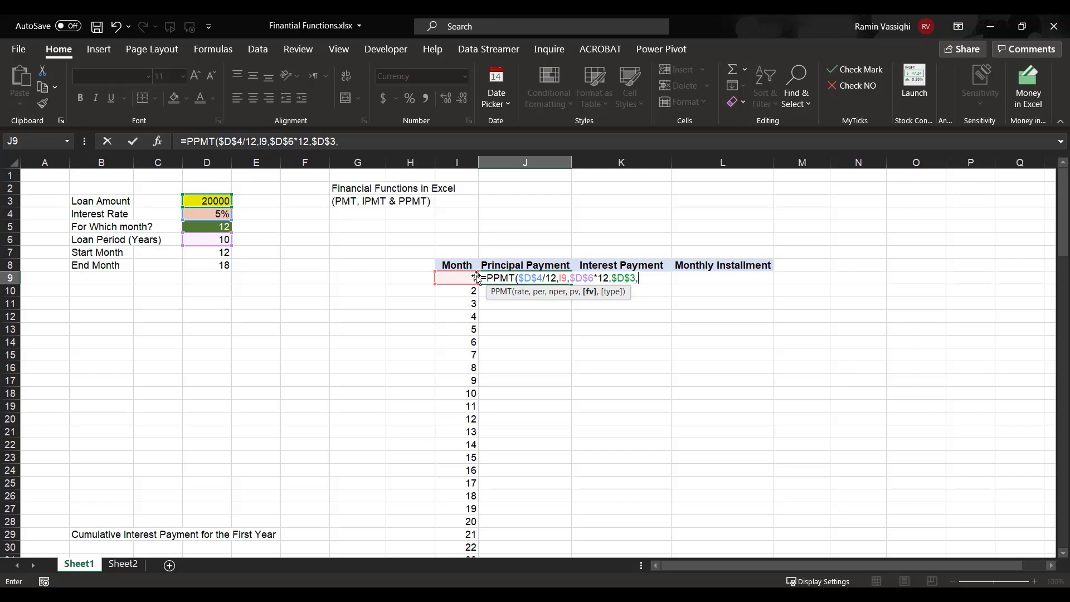
type(",")
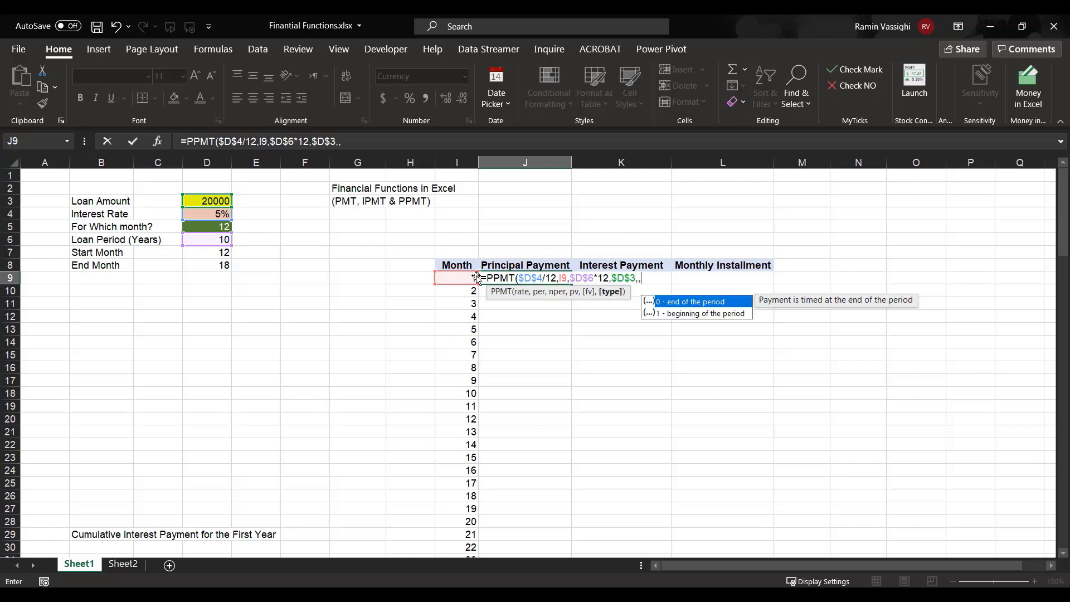
double_click(679, 302)
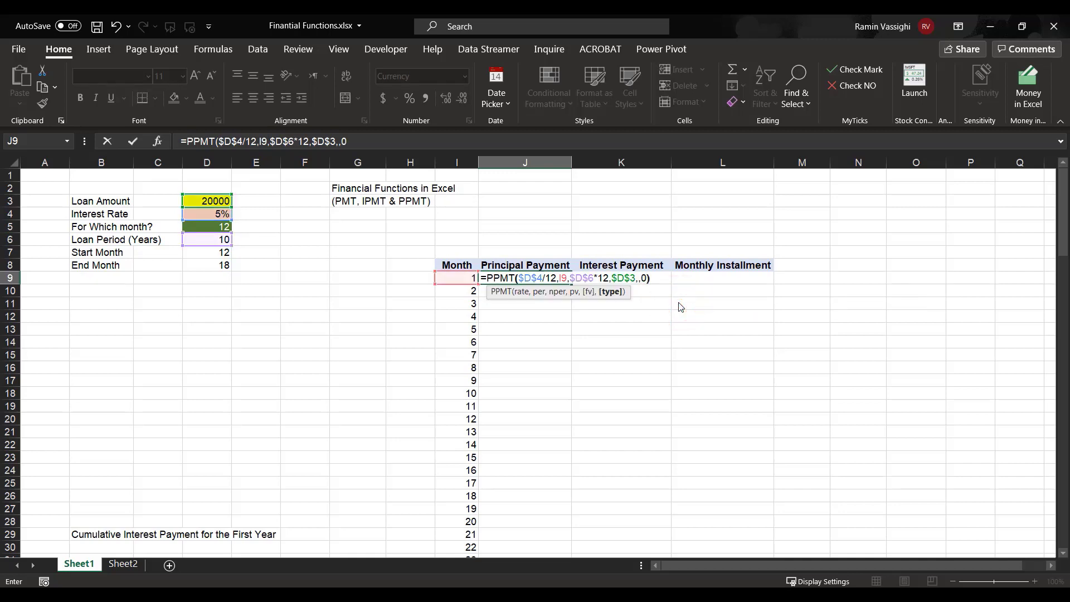
type(")")
key("Return")
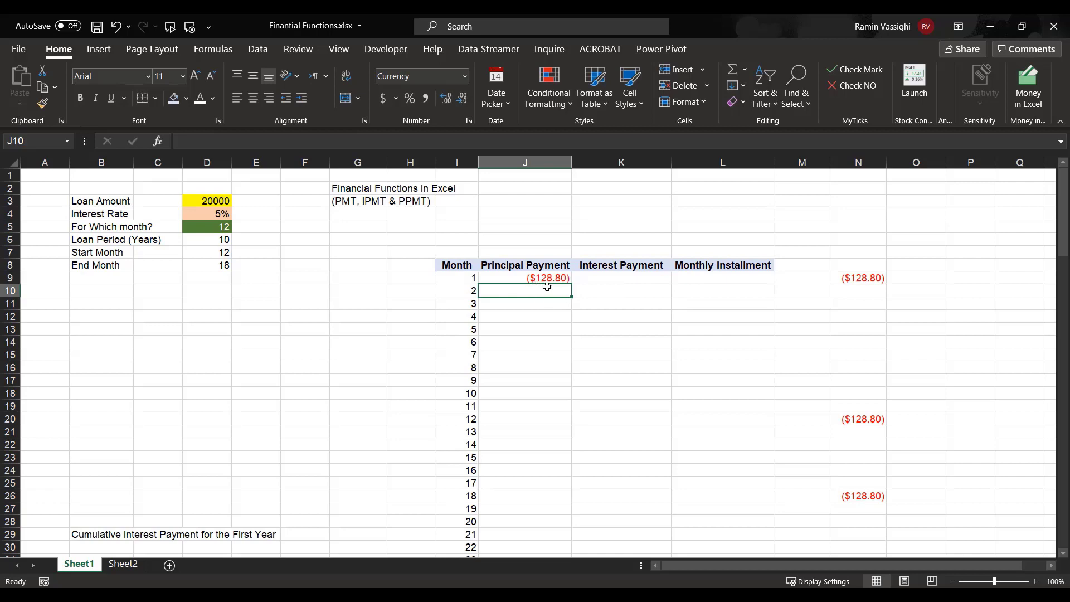
Start an IPMT formula in K9 under Interest Payment with rate $D$4/12 and period I9.
left_click(611, 277)
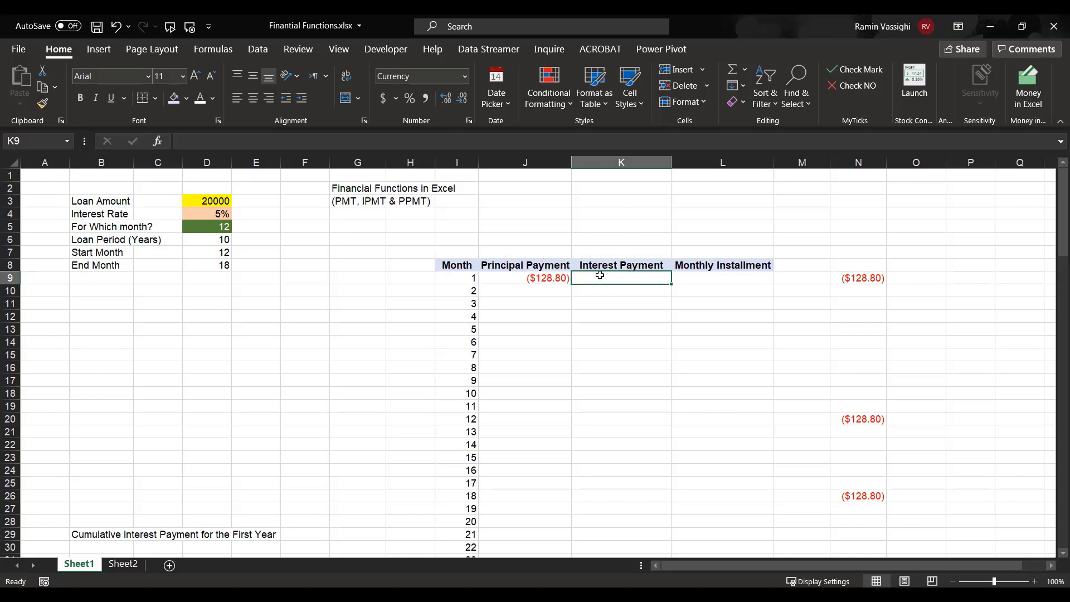
type("=")
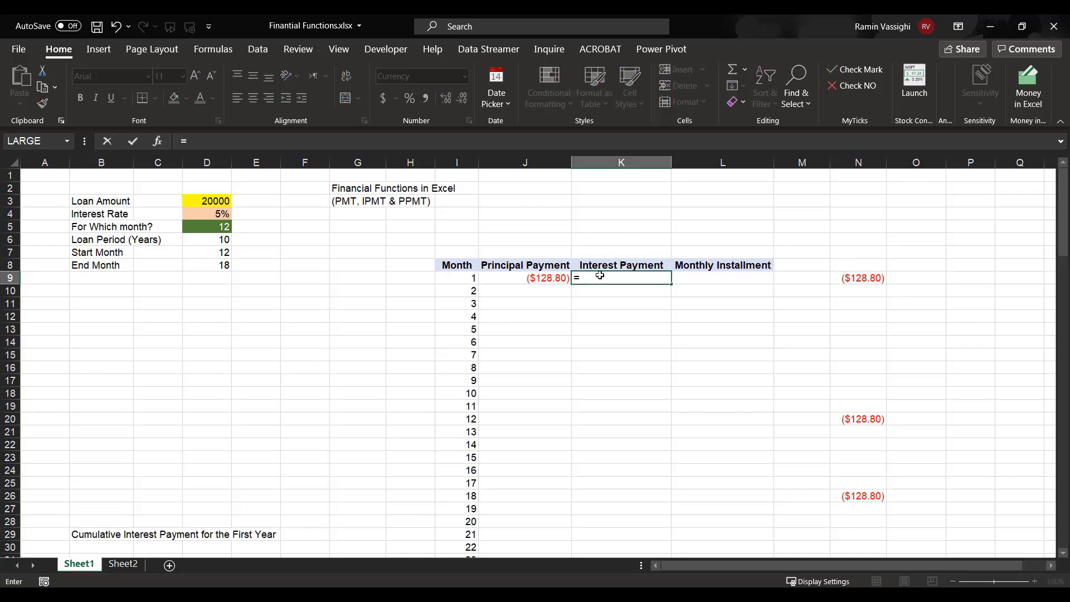
type("IP")
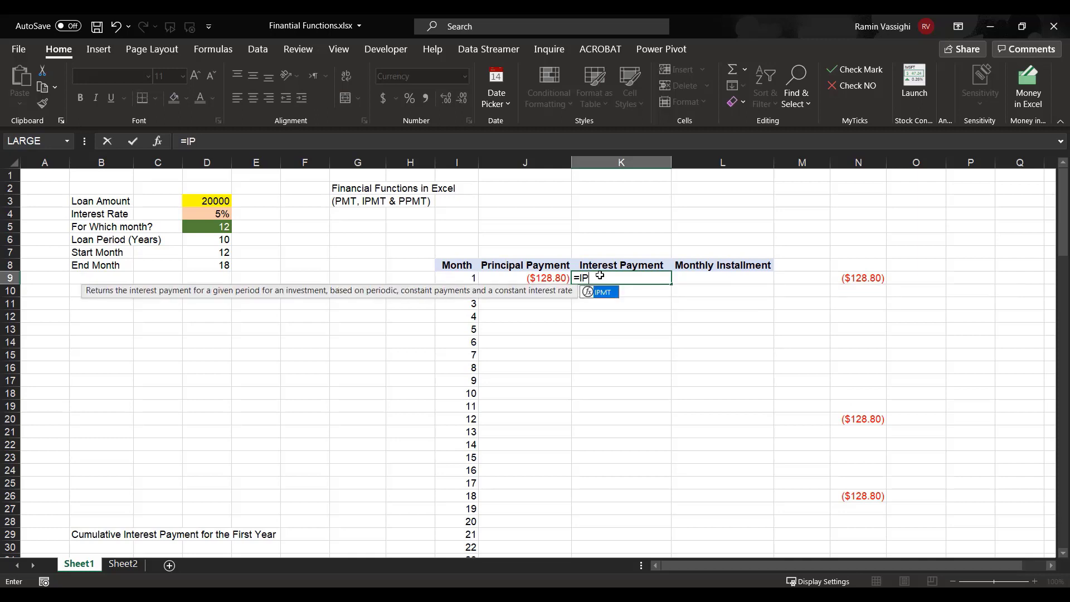
type("MT(")
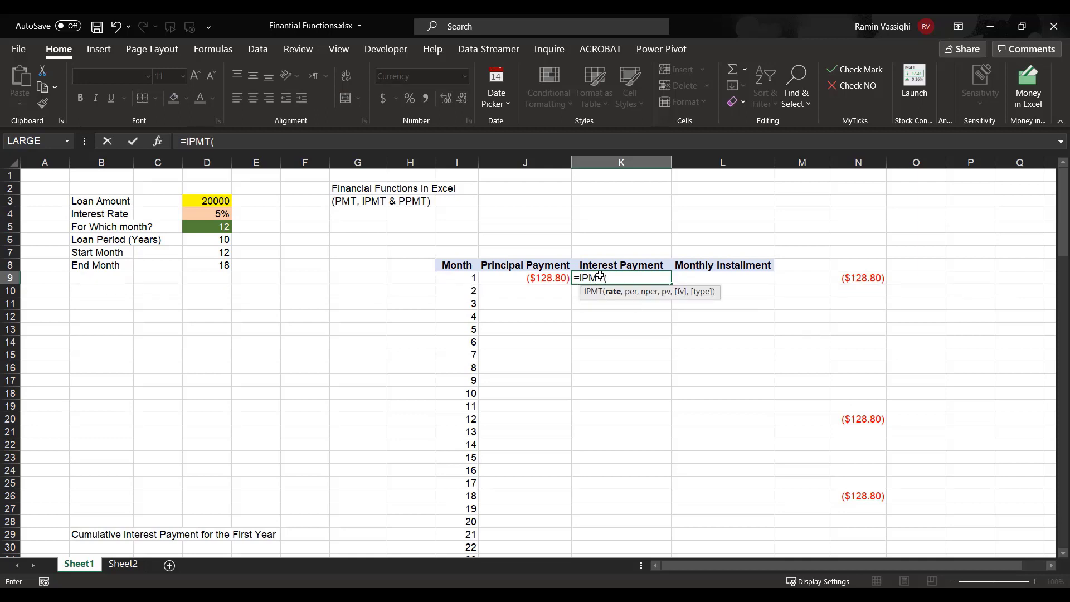
left_click(212, 214)
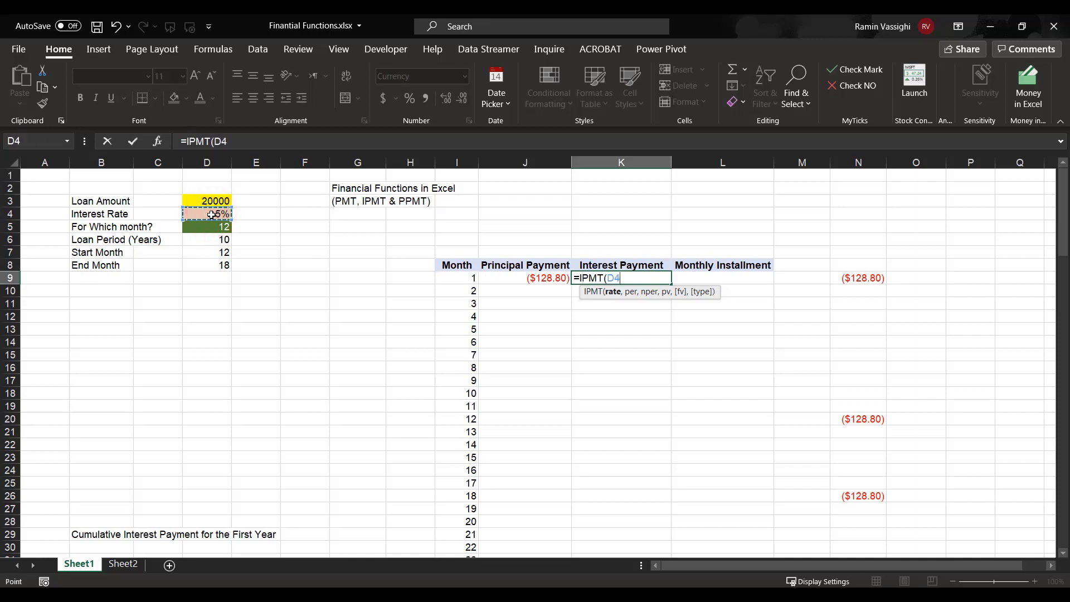
key("F4")
type("/12,")
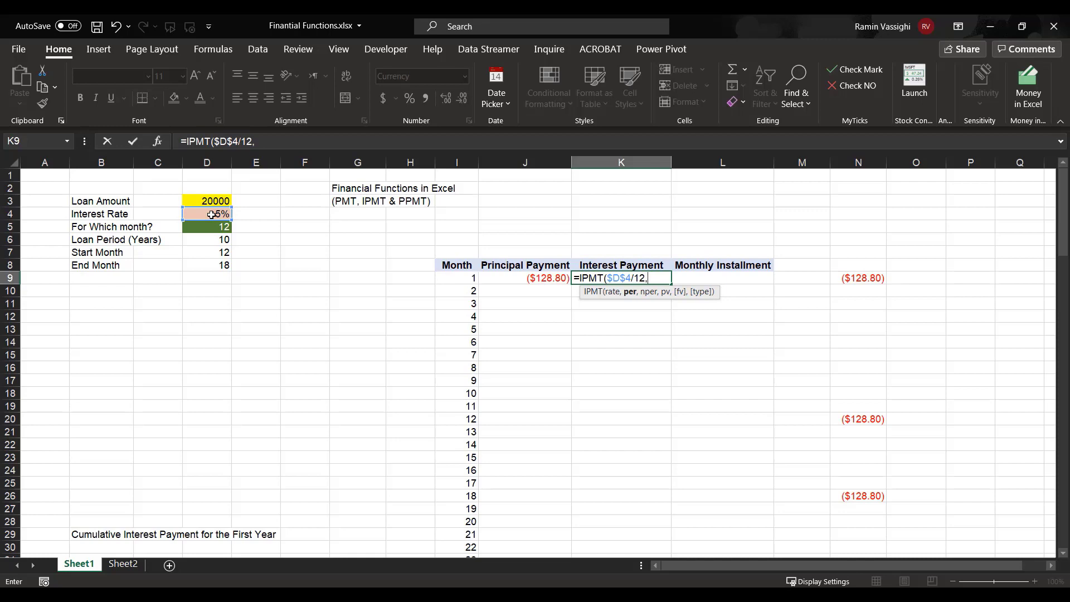
left_click(467, 277)
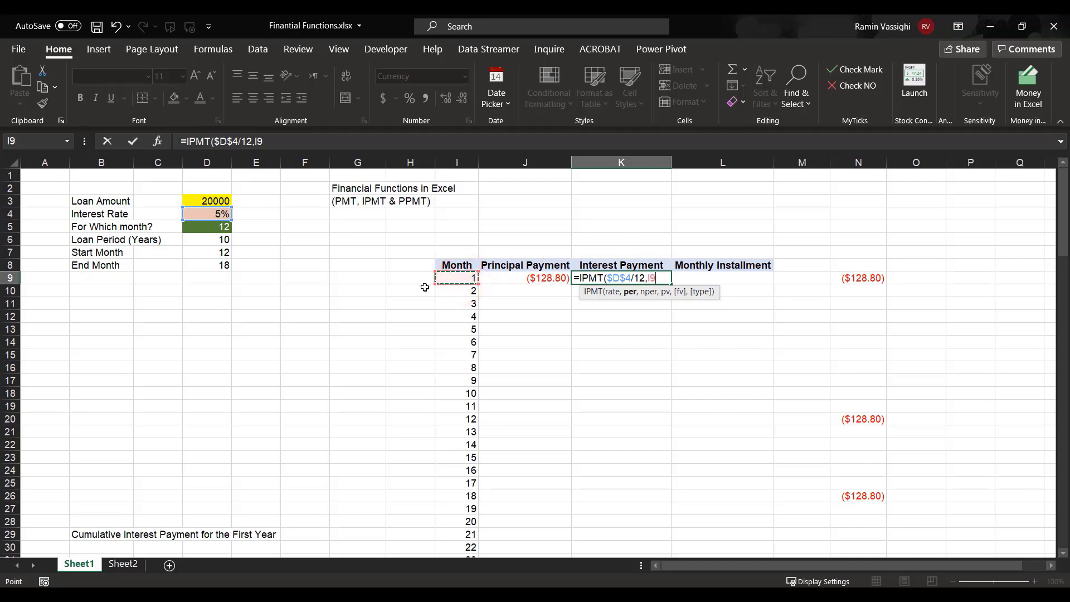
type(",")
Complete the K9 IPMT formula with $D$6*12 periods, present value $D$3, an empty future value and type 0 (end of the period).
left_click(217, 239)
key("F4")
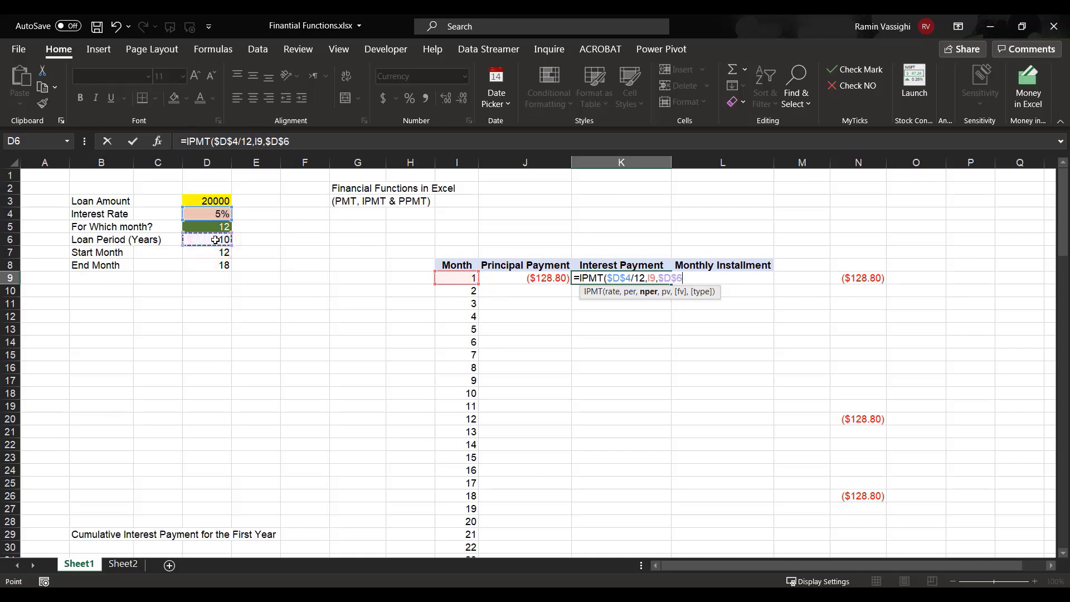
type("*12,")
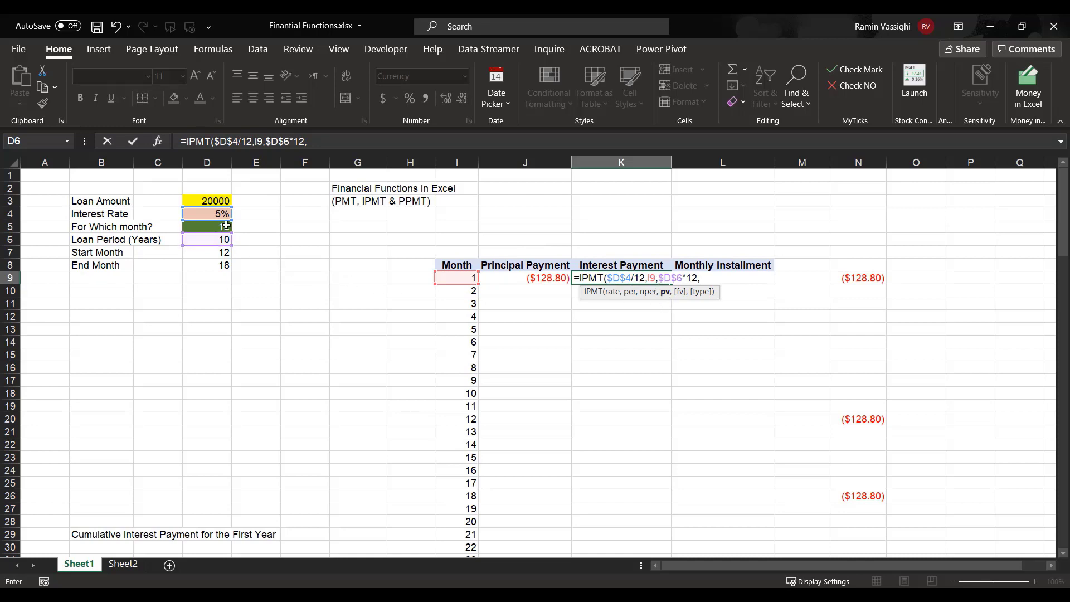
left_click(207, 200)
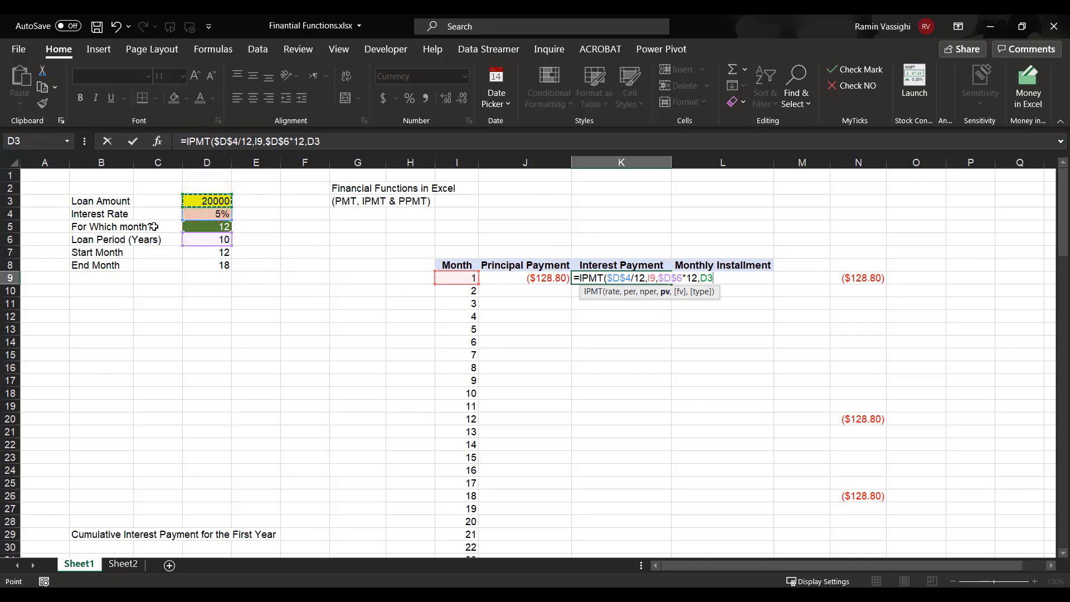
key("F4")
type(",")
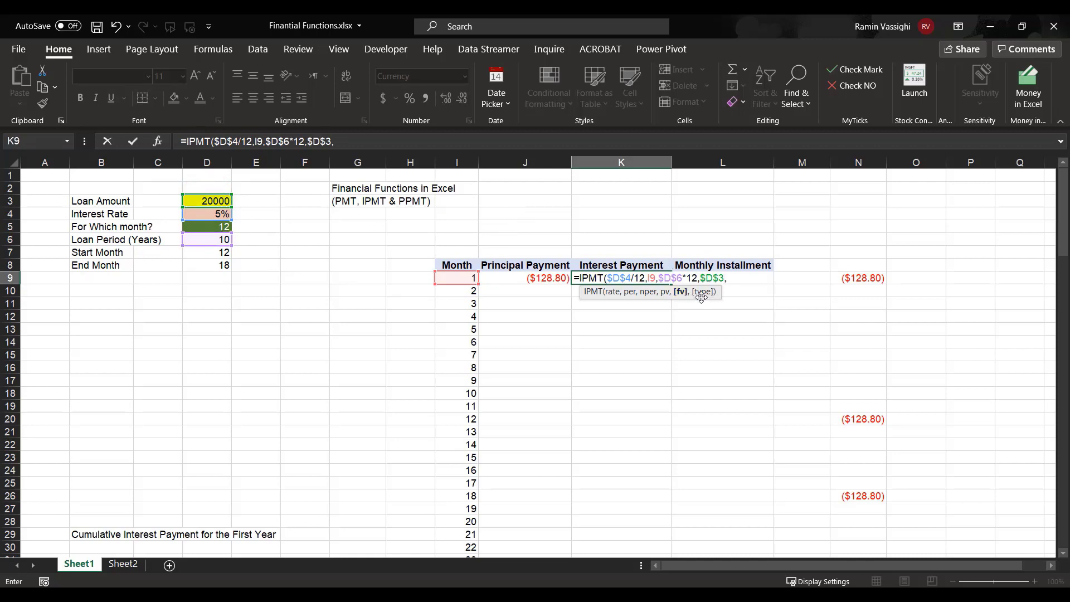
type(",")
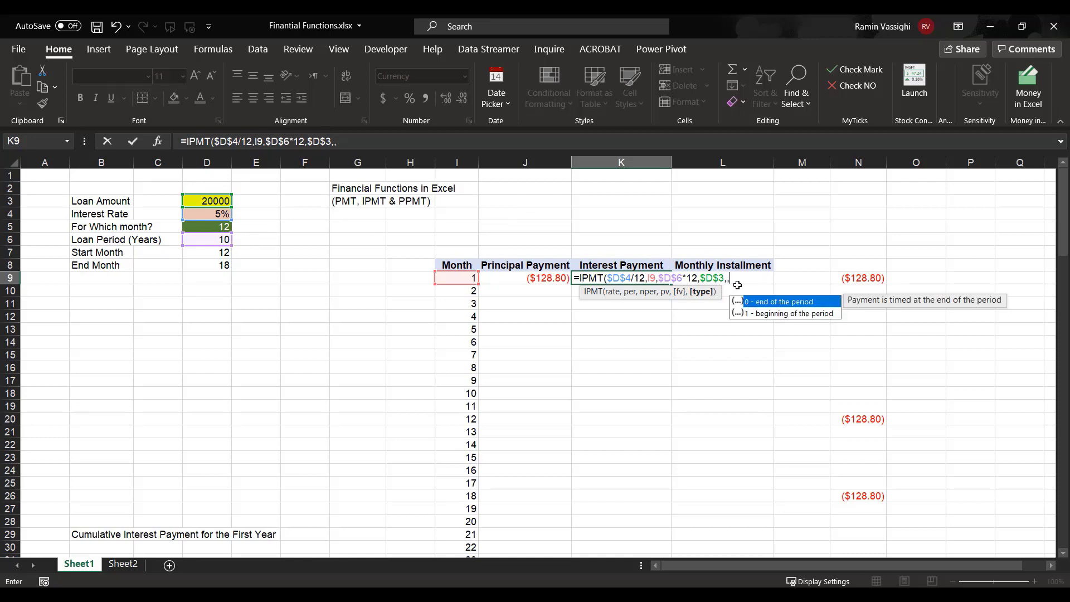
double_click(781, 303)
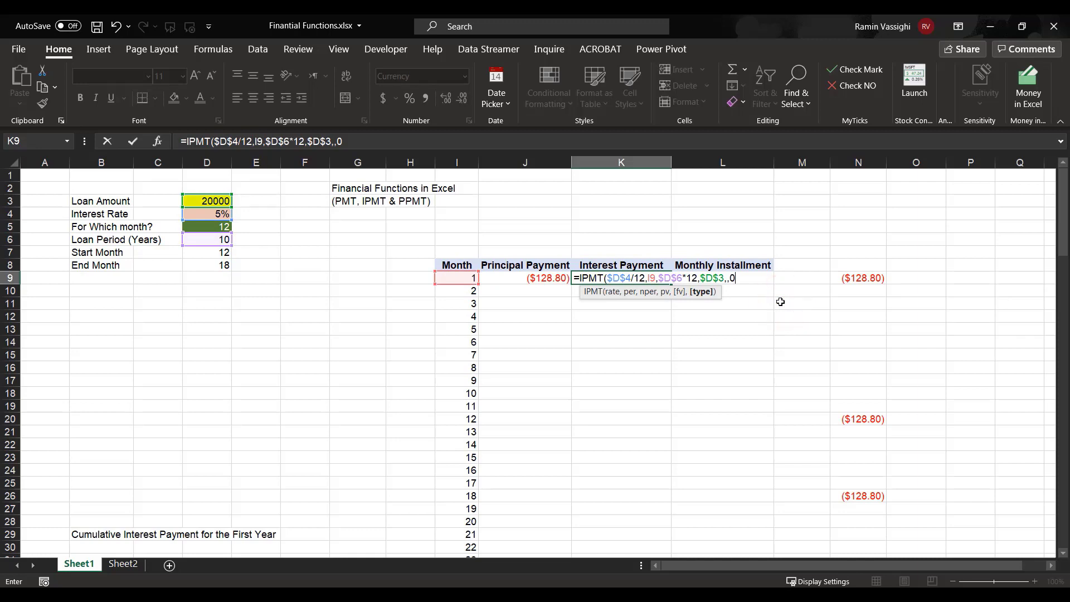
type(")")
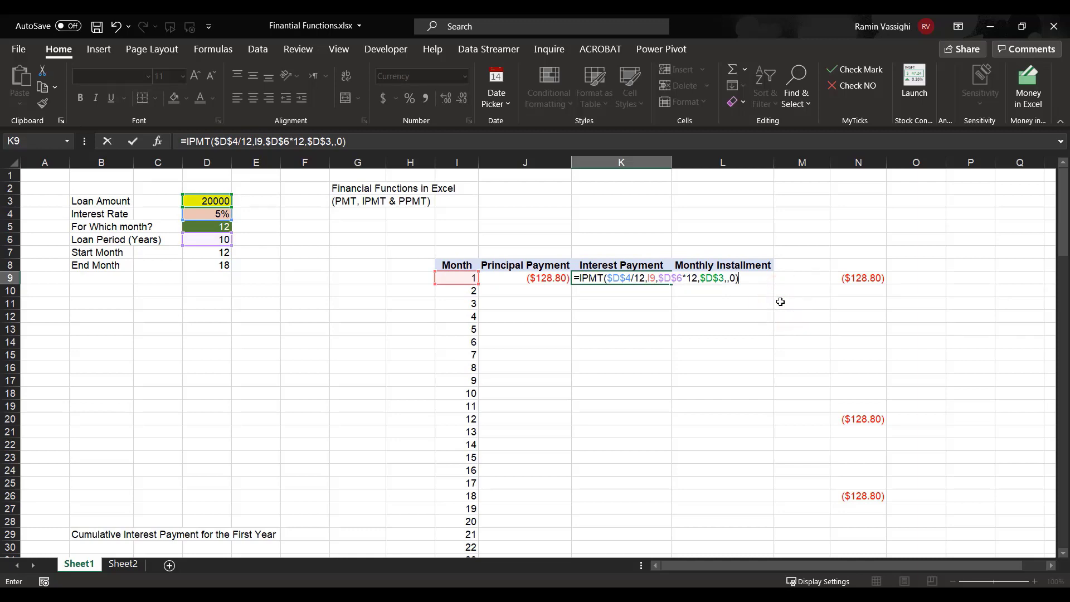
key("Return")
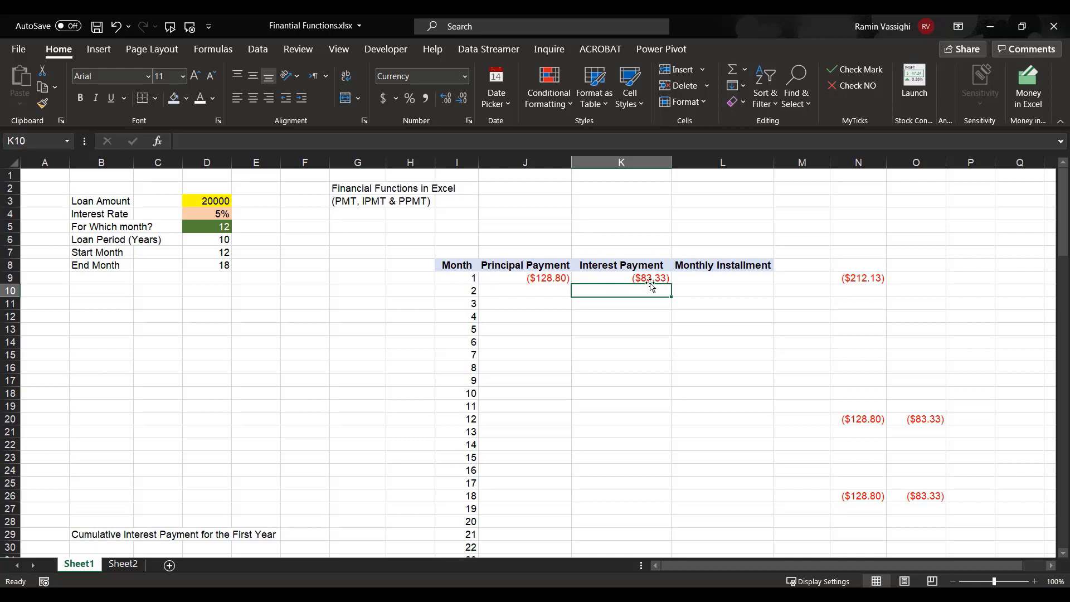
Start a PMT formula in L9 under Monthly Installment with rate $D$4/12 and $D$6*12 periods.
left_click(706, 278)
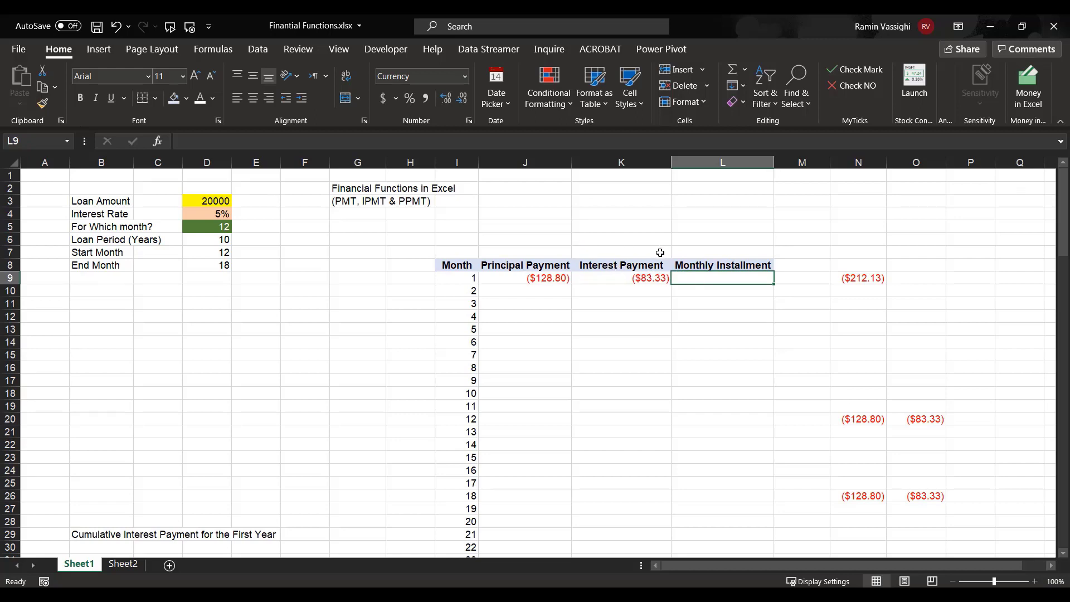
type("=")
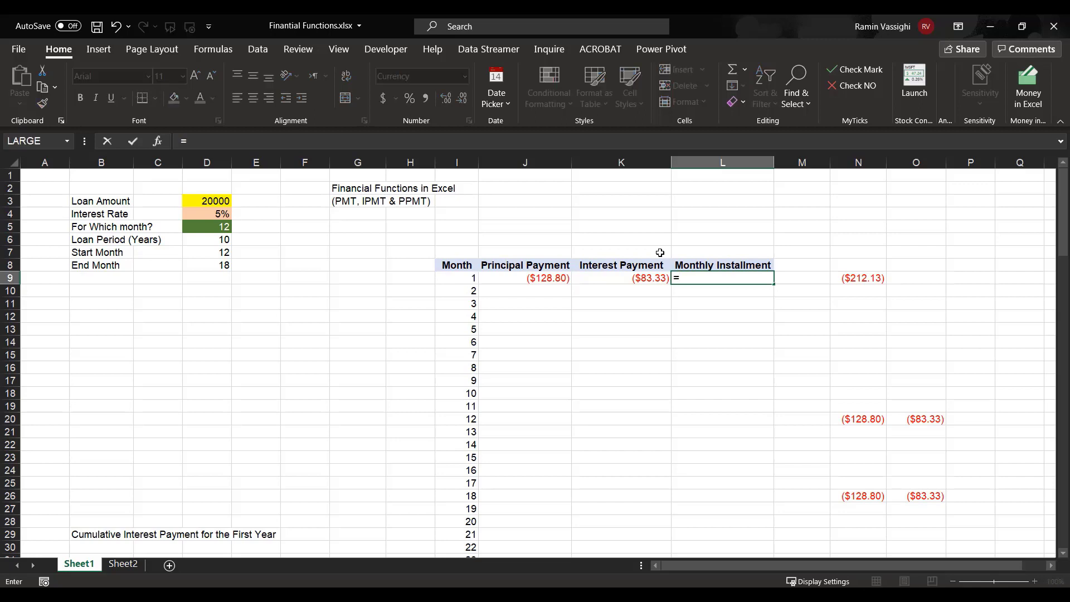
type("PM")
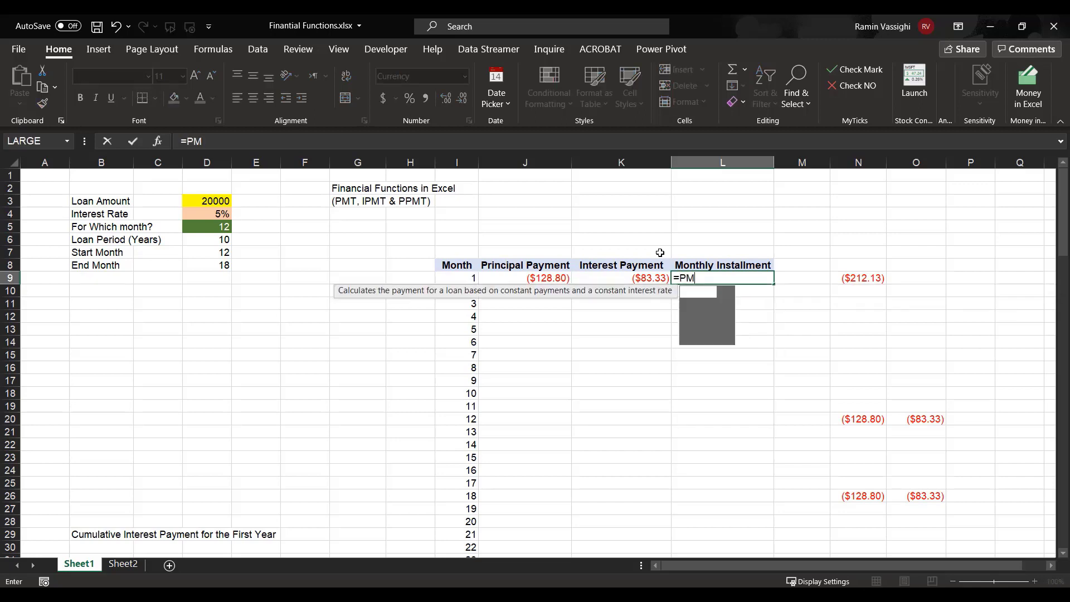
type("T(")
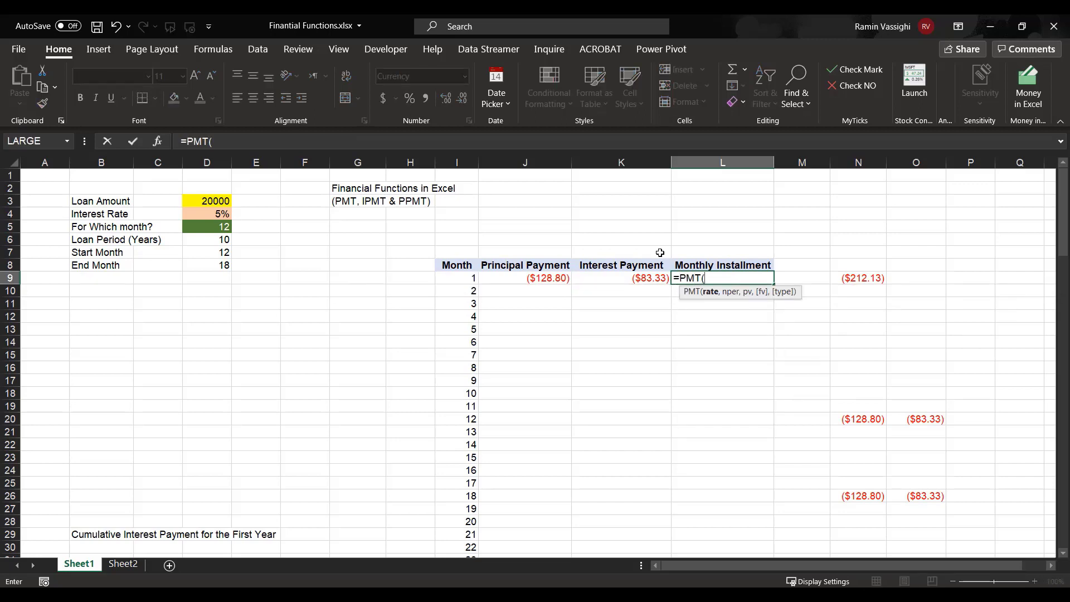
left_click(205, 213)
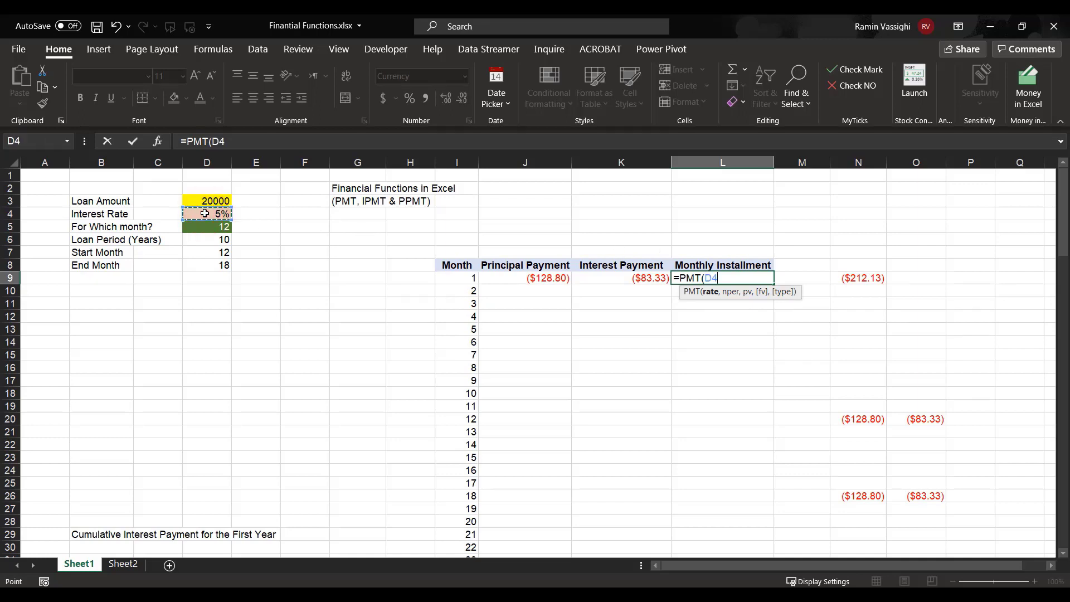
key("F4")
type("/12")
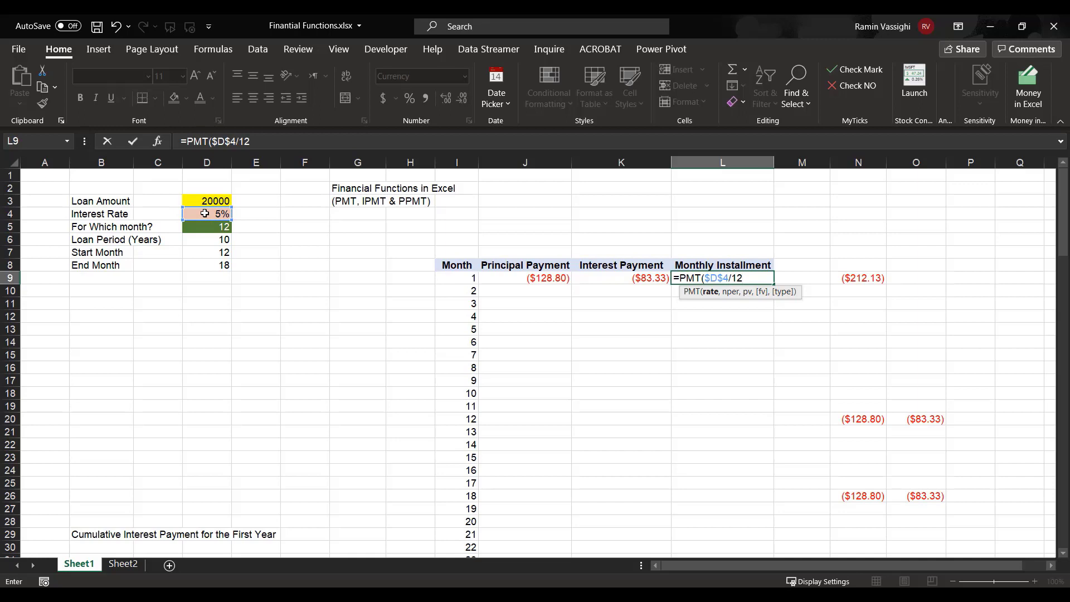
type(",")
left_click(205, 240)
key("F4")
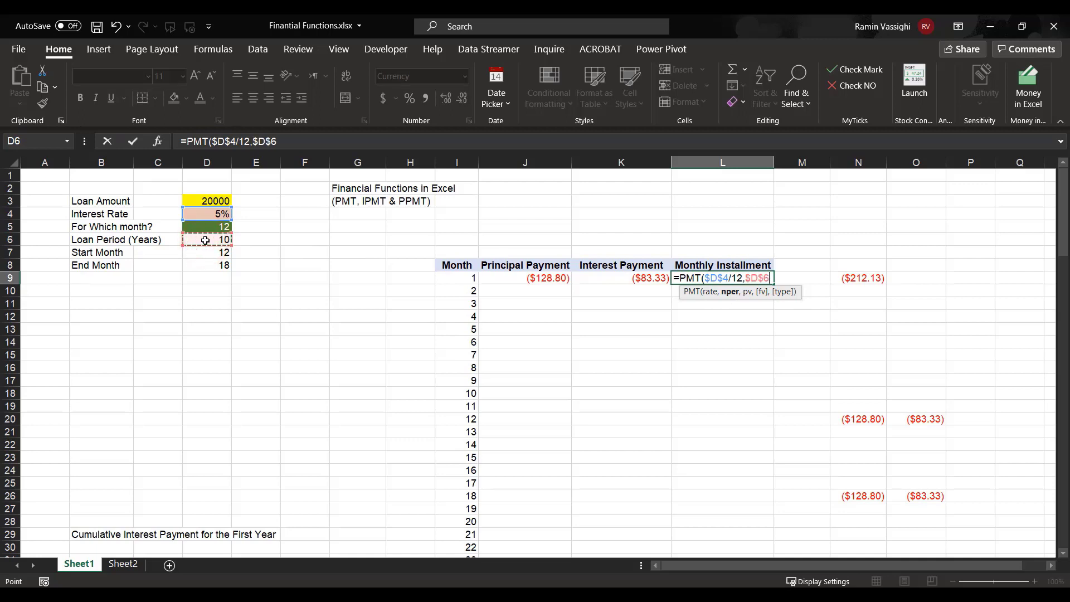
type("*12,")
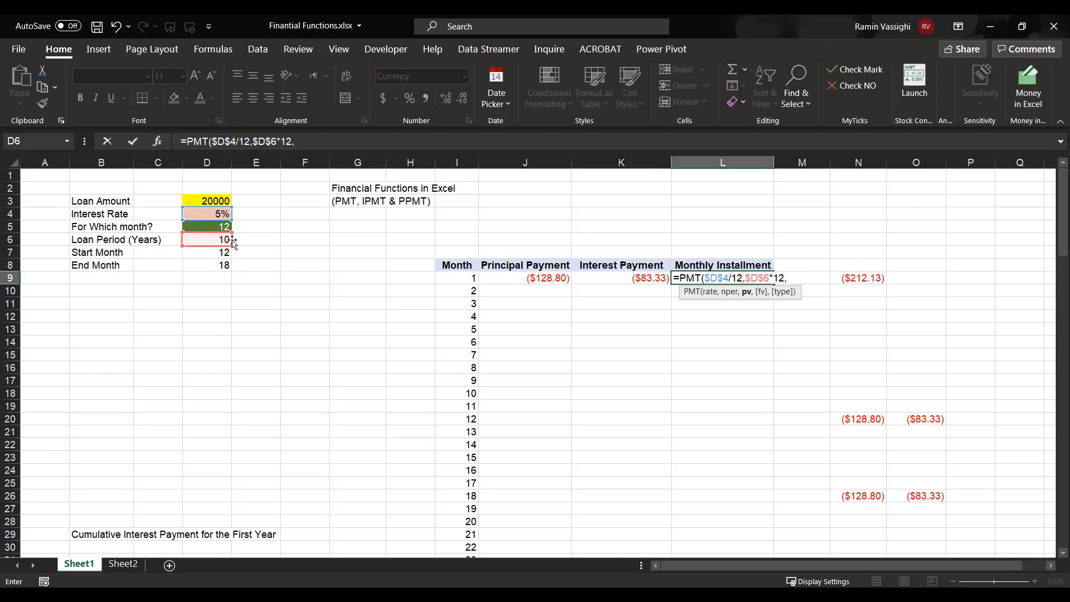
Complete the L9 PMT formula with present value $D$3, an empty future value and type 0 (end of the period).
left_click(205, 202)
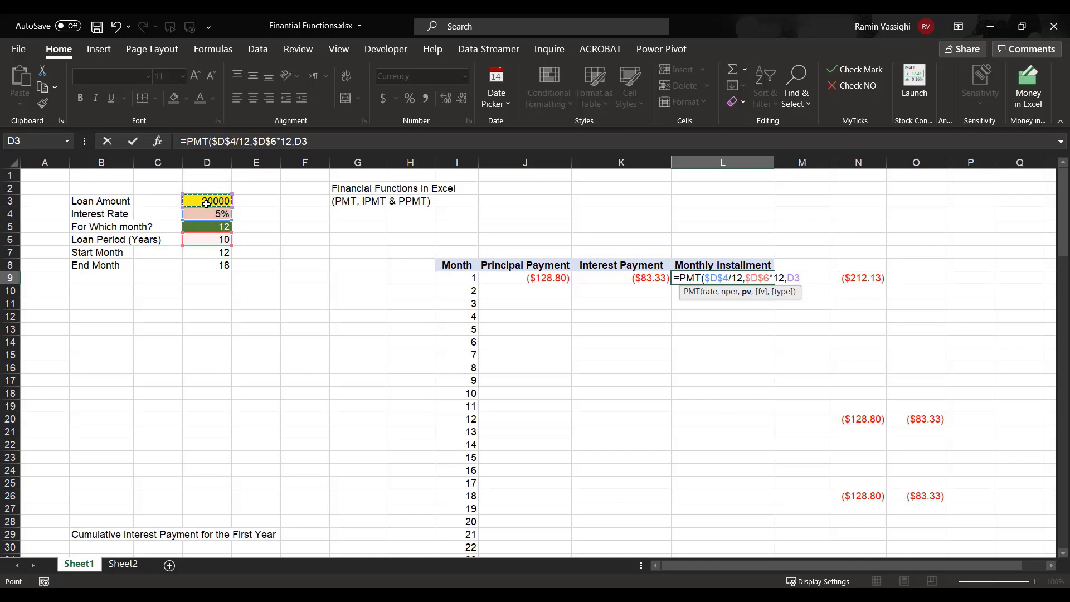
key("F4")
type(",")
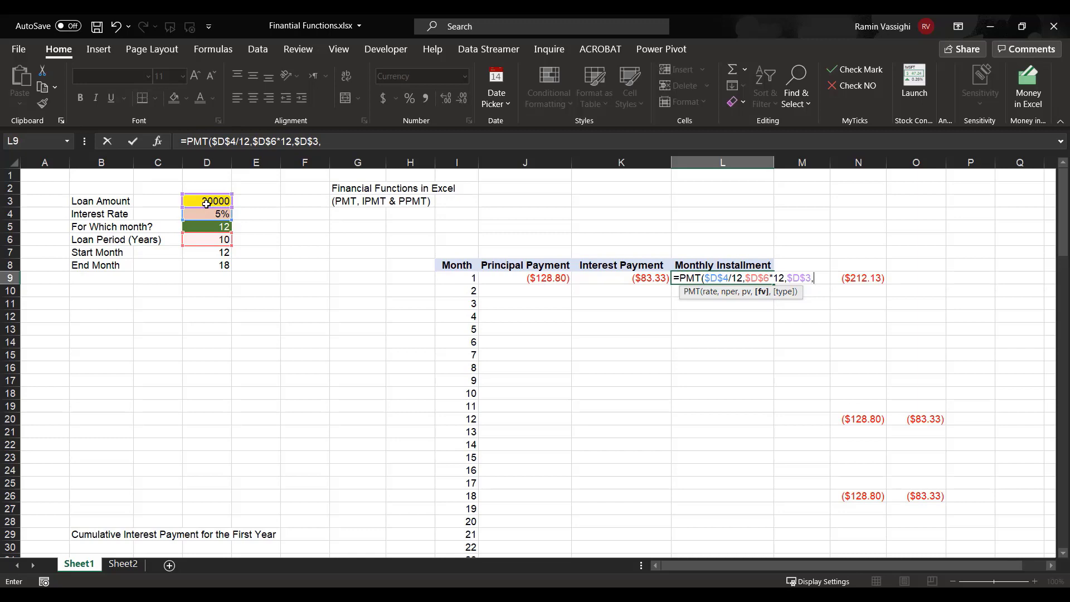
type(",")
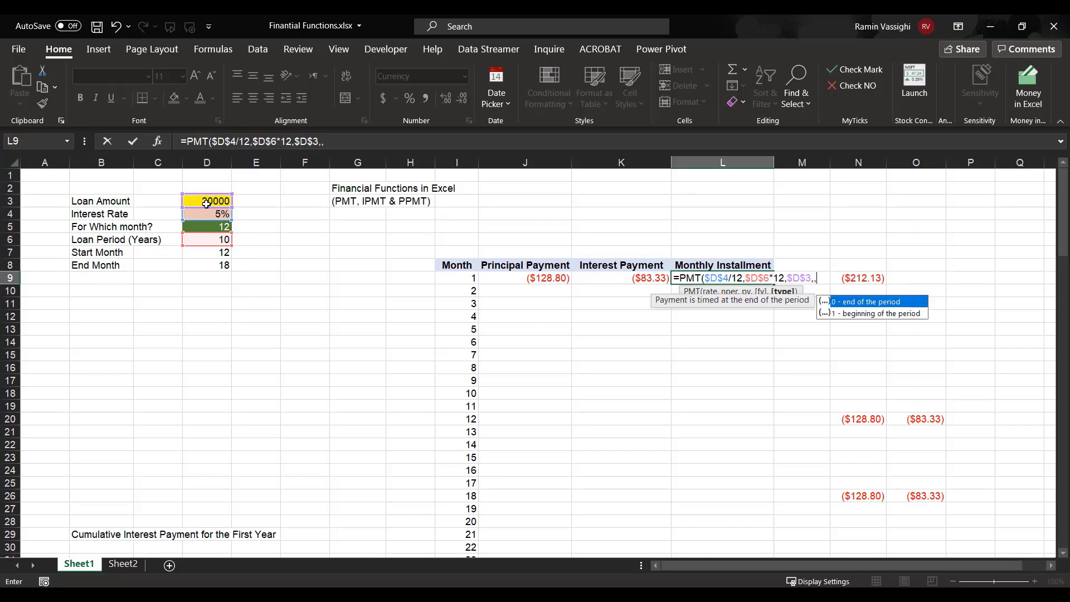
double_click(873, 303)
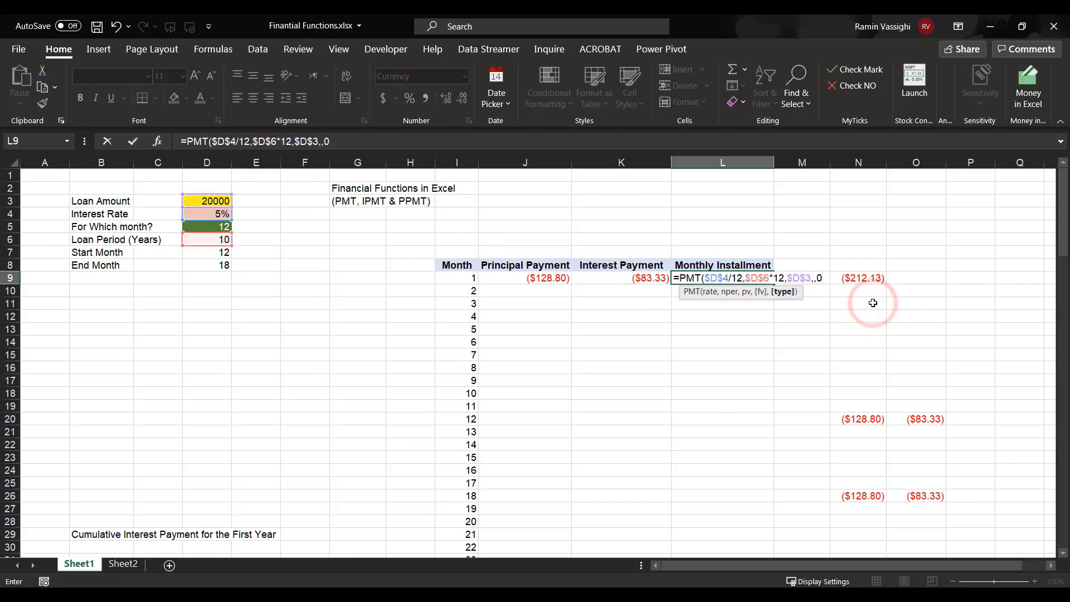
type(")")
key("Return")
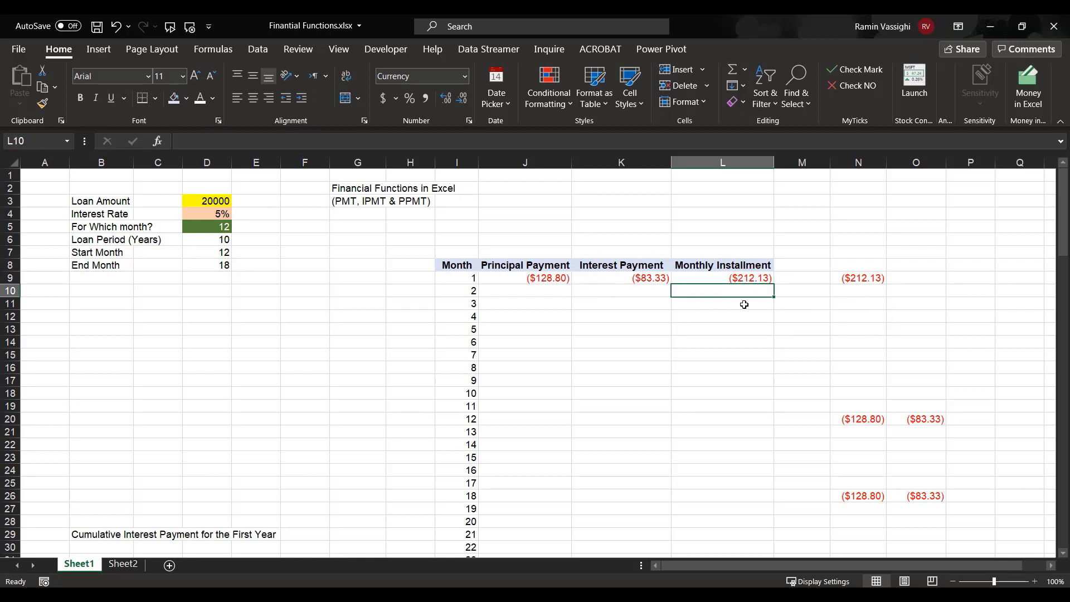
Review the formulas in N9, J9, K9 and L9, and fill J9:L9 down the schedule through month 120.
left_click(858, 280)
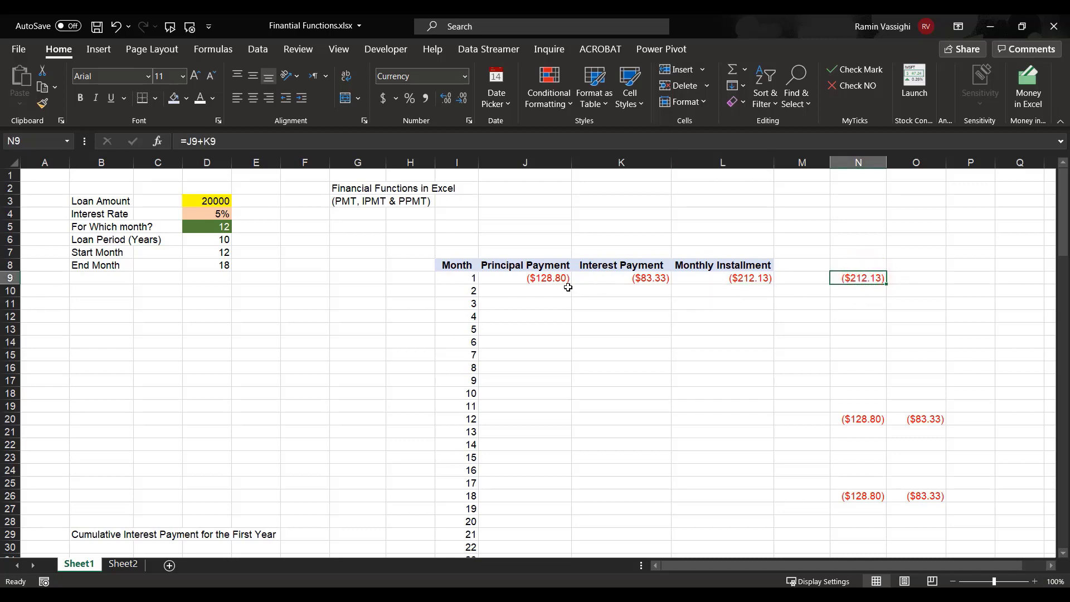
left_click(539, 279)
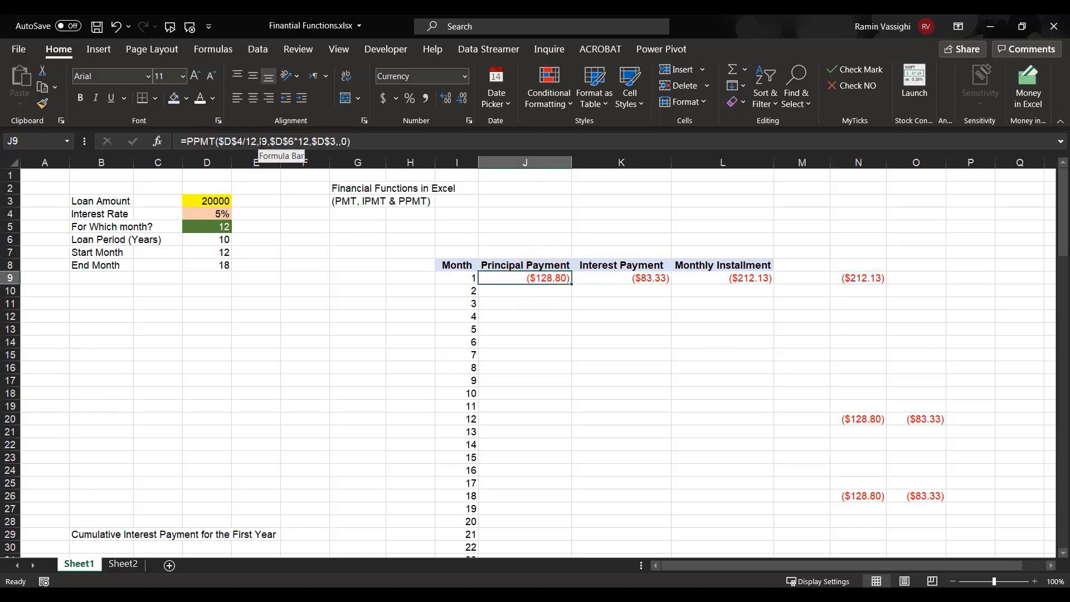
left_click(622, 277)
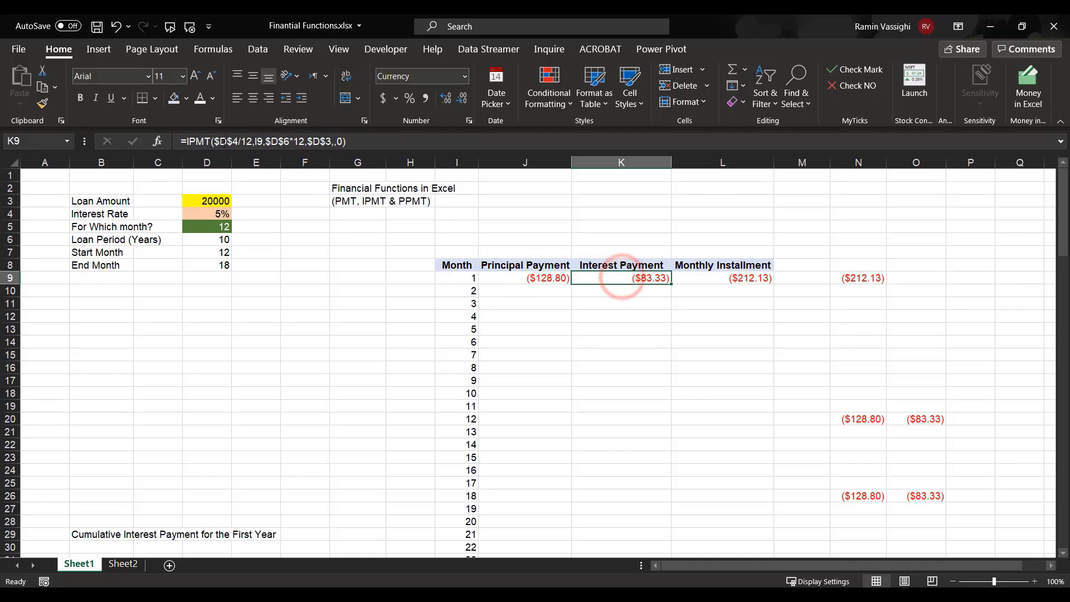
left_click(719, 280)
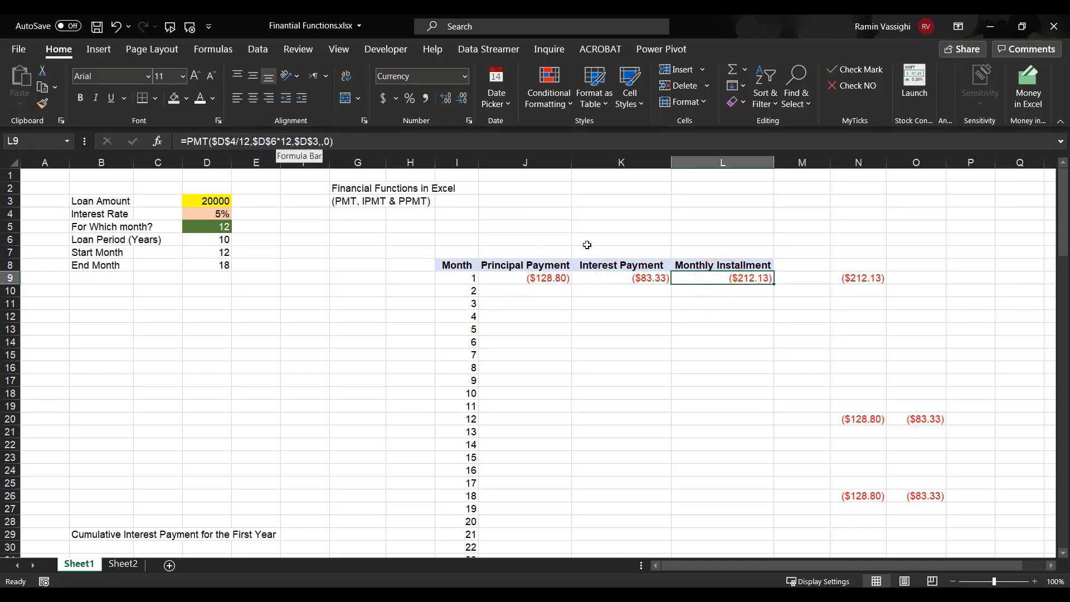
left_click_drag(501, 277, 736, 280)
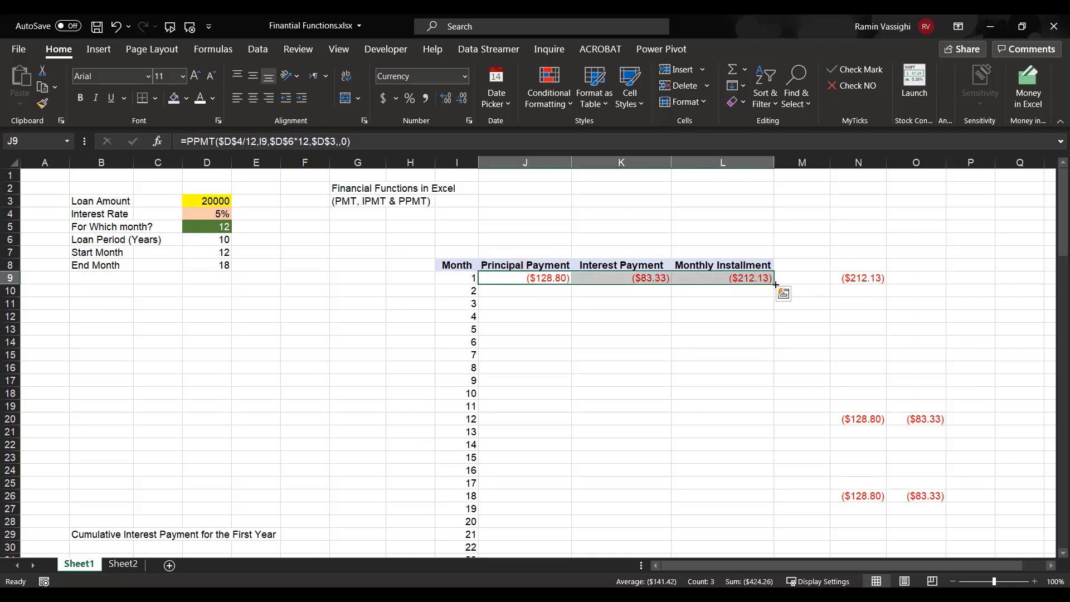
left_click_drag(775, 285, 663, 537)
scroll(828, 457, "up", 6)
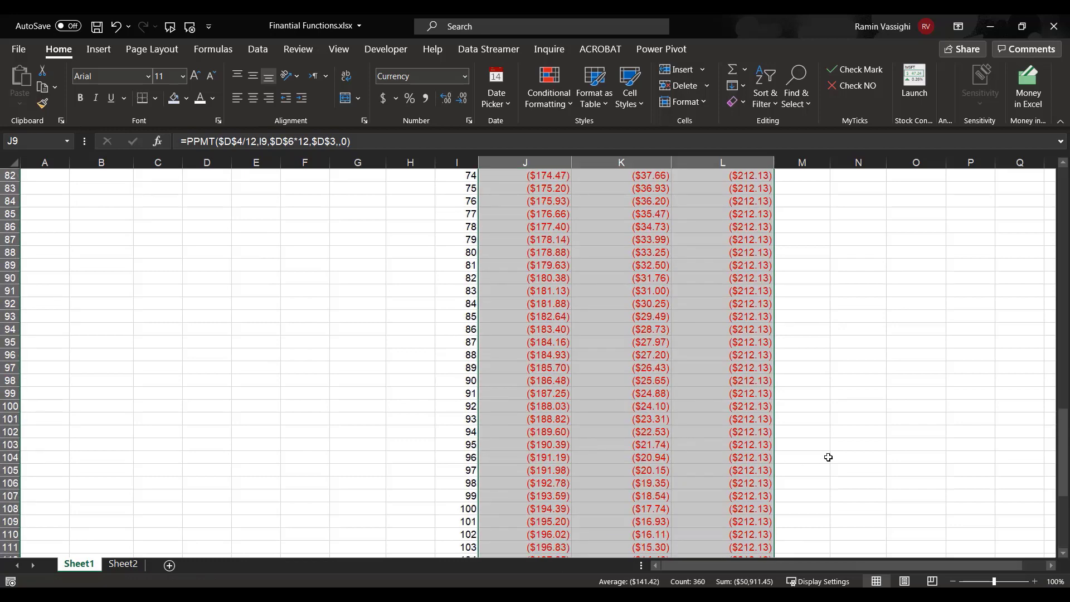
scroll(828, 457, "up", 20)
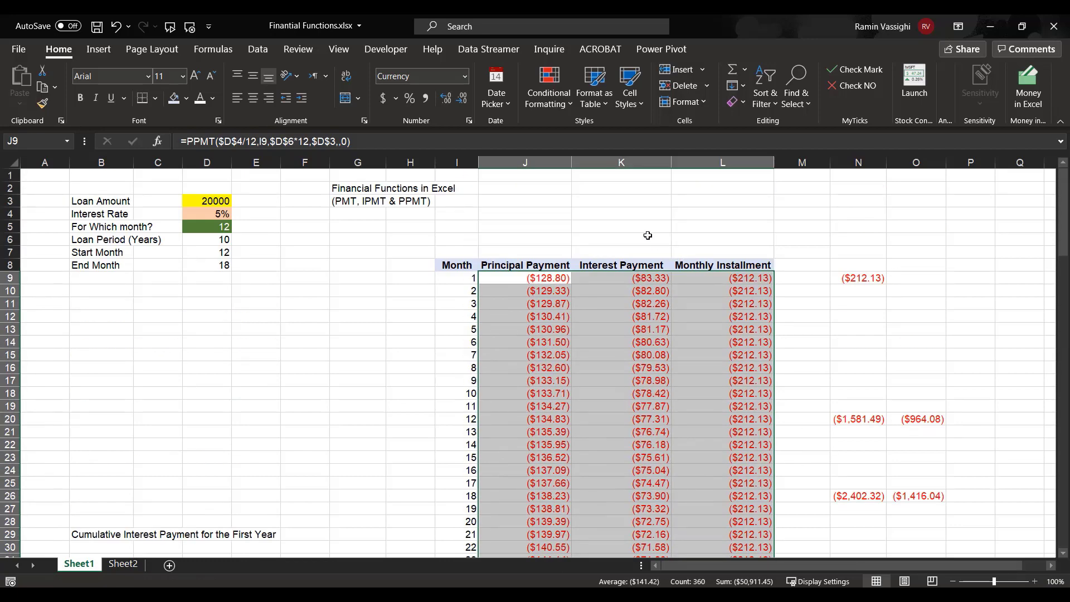
left_click(646, 229)
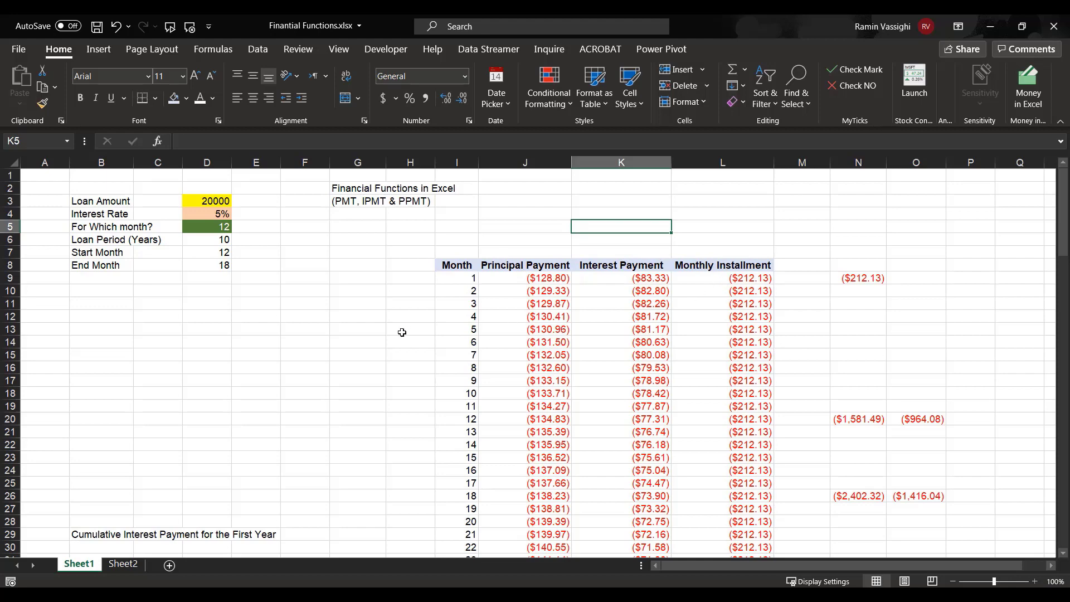
Set the Start Month in D7 to 1 and the End Month in D8 to 12.
scroll(375, 333, "down", 3)
scroll(279, 342, "up", 1)
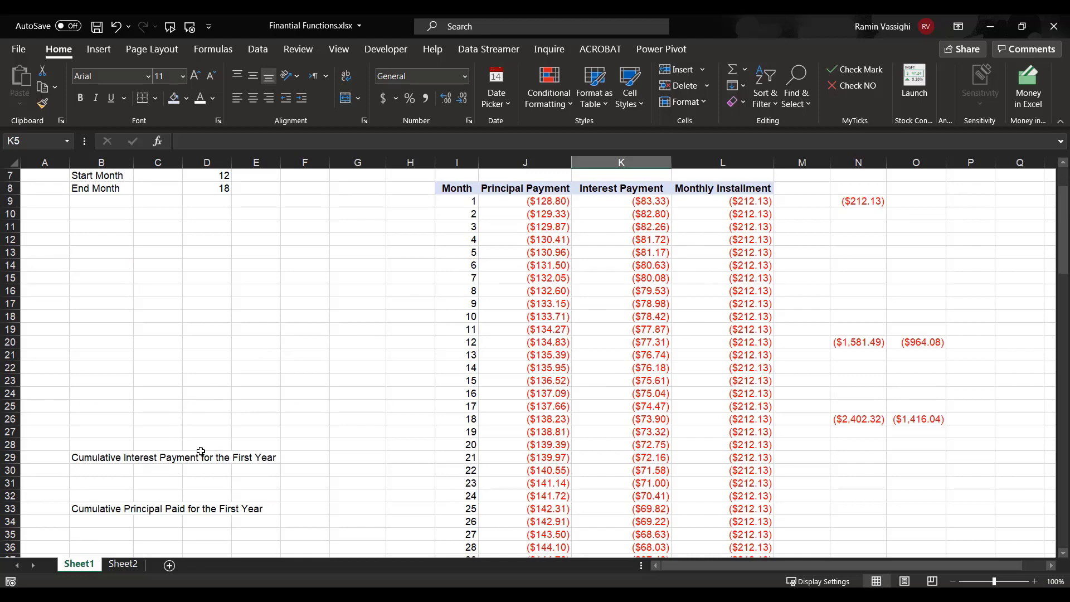
scroll(235, 403, "up", 1)
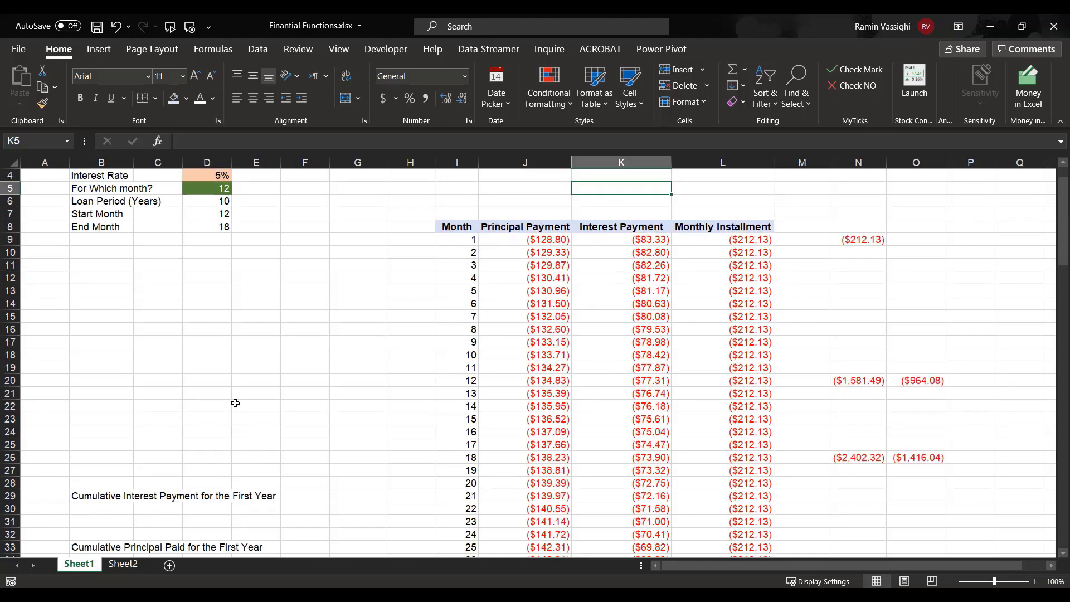
left_click(221, 214)
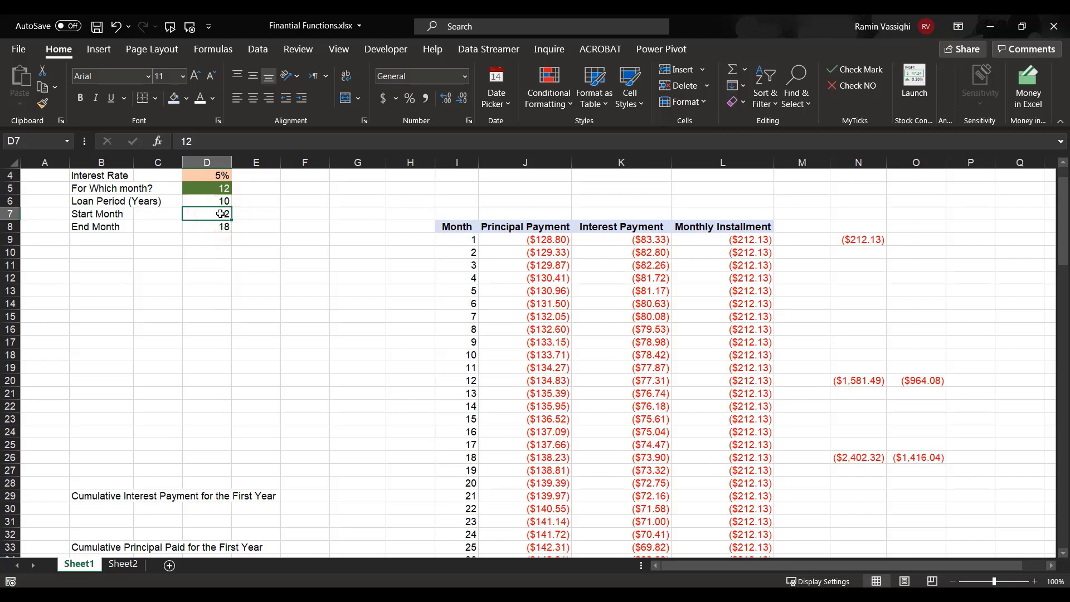
type("1")
left_click(218, 226)
type("12")
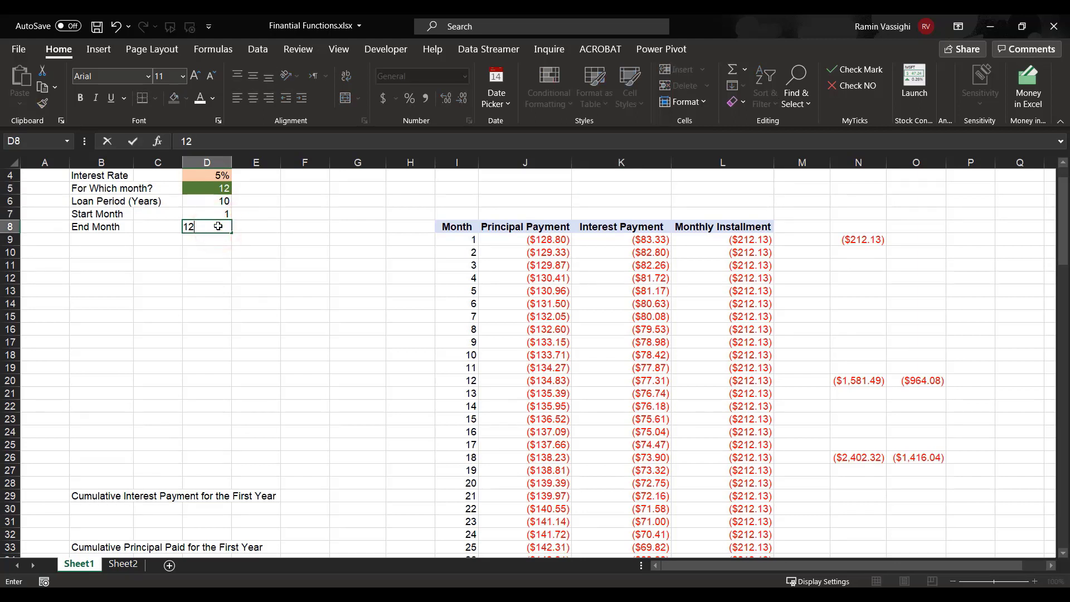
key("Return")
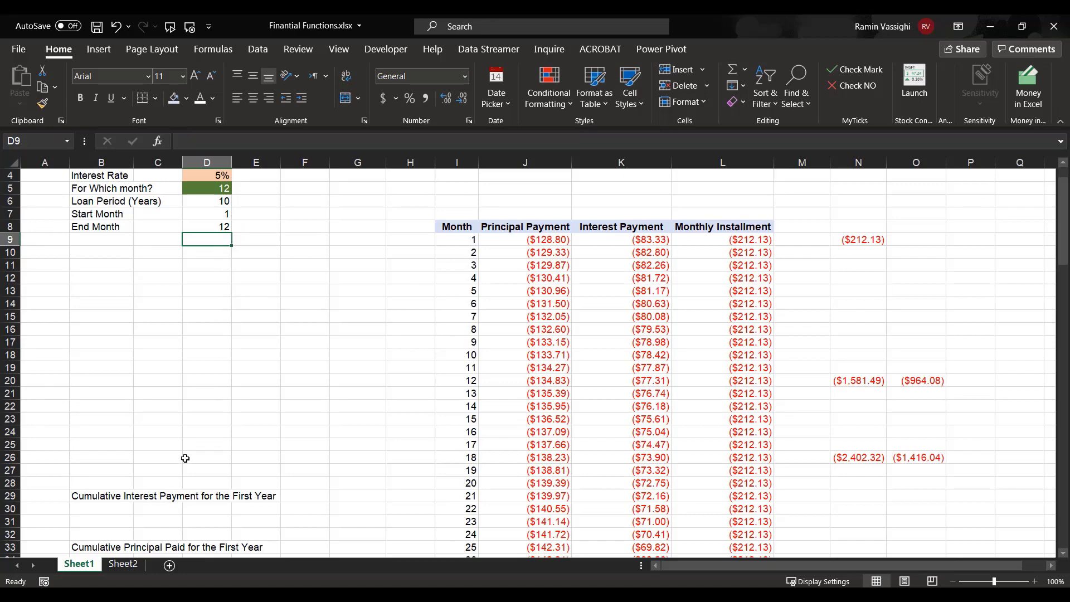
Start a CUMIPMT formula in B30 under Cumulative Interest Payment for the First Year with rate D4/12 and D6*12 periods.
left_click(98, 510)
type("=")
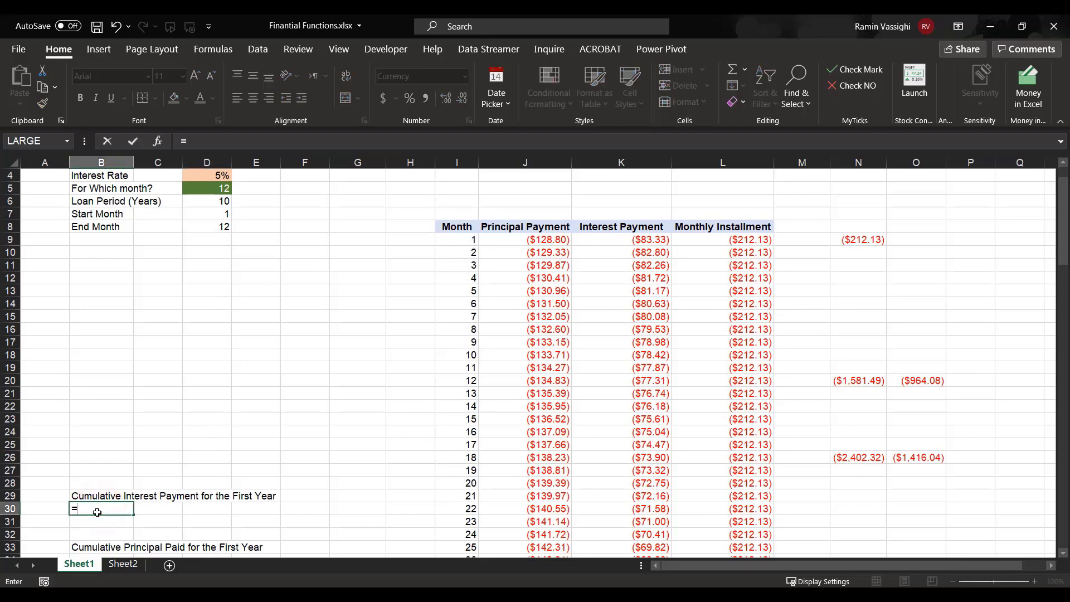
type("cum")
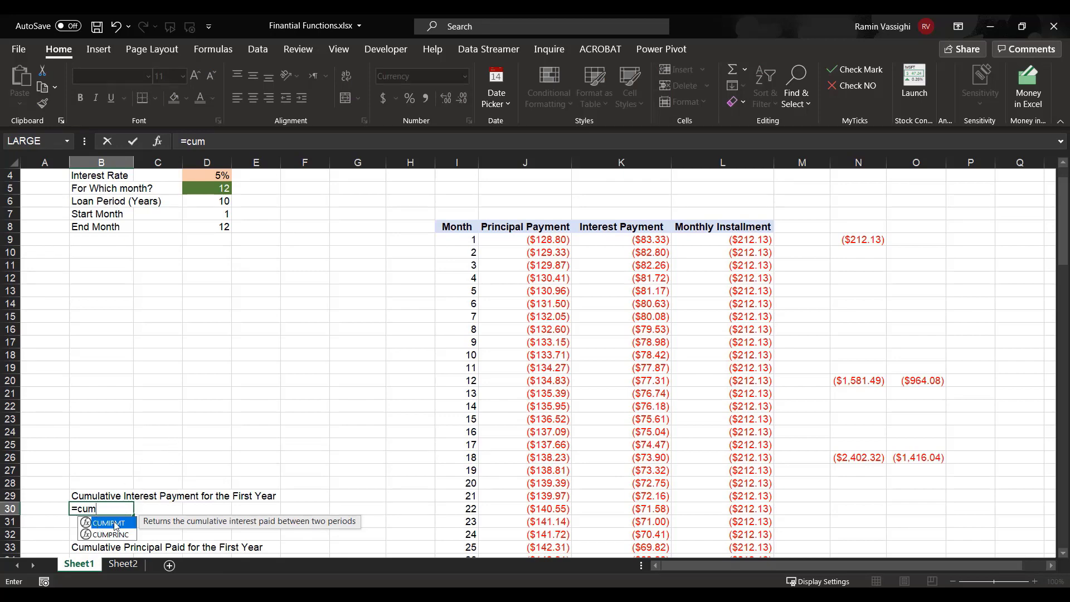
double_click(117, 524)
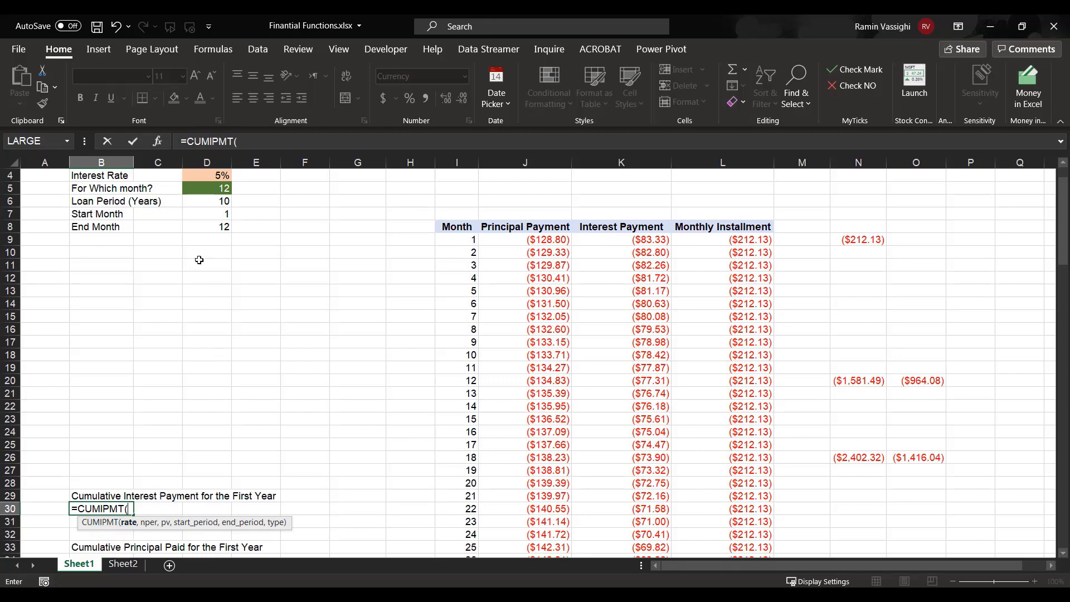
left_click(211, 178)
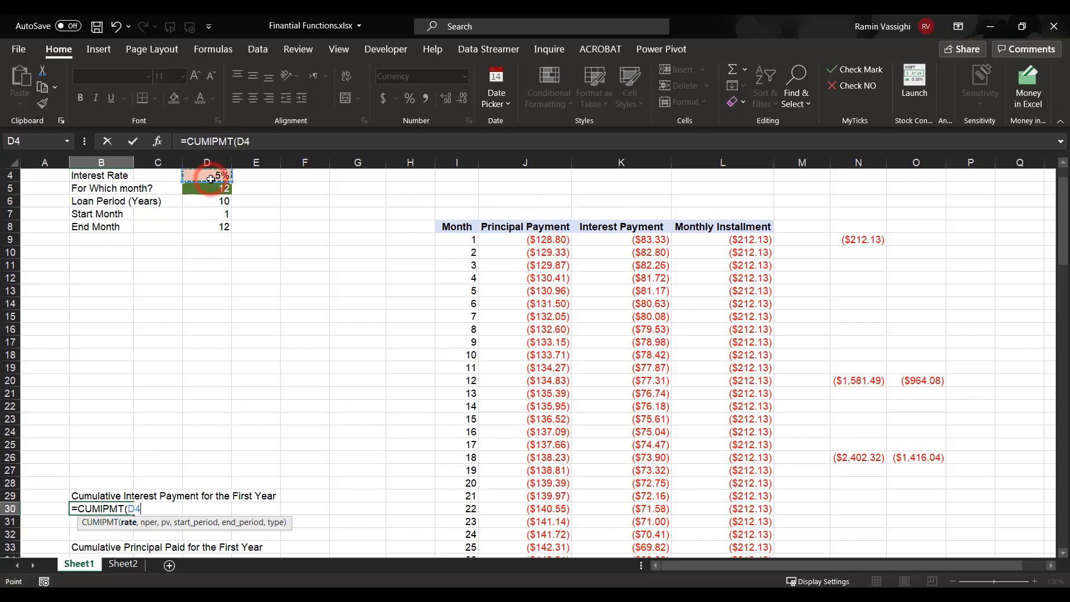
type("/")
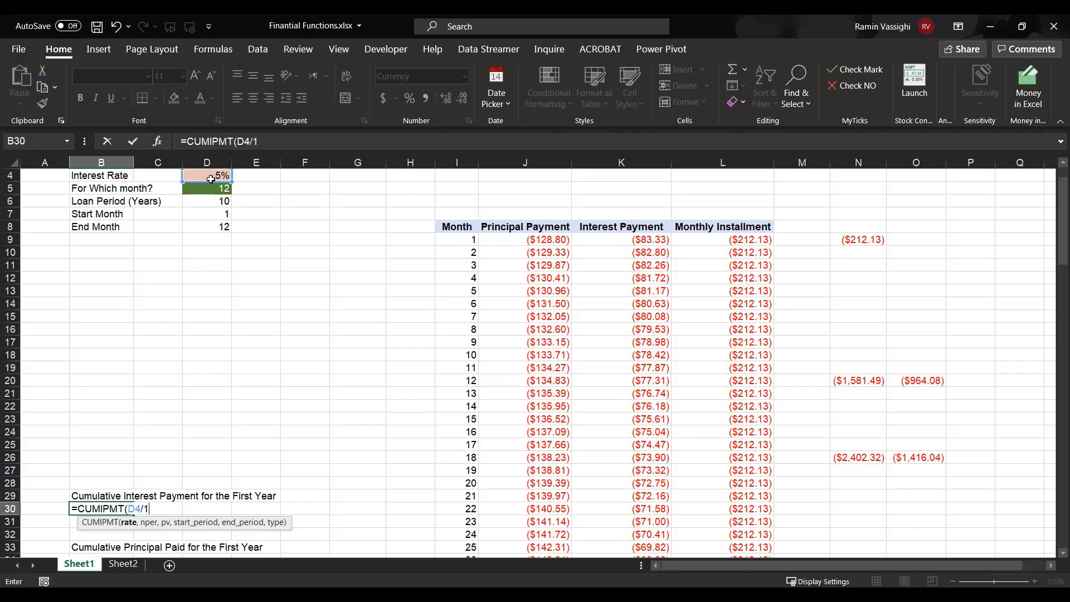
type("12,")
left_click(207, 201)
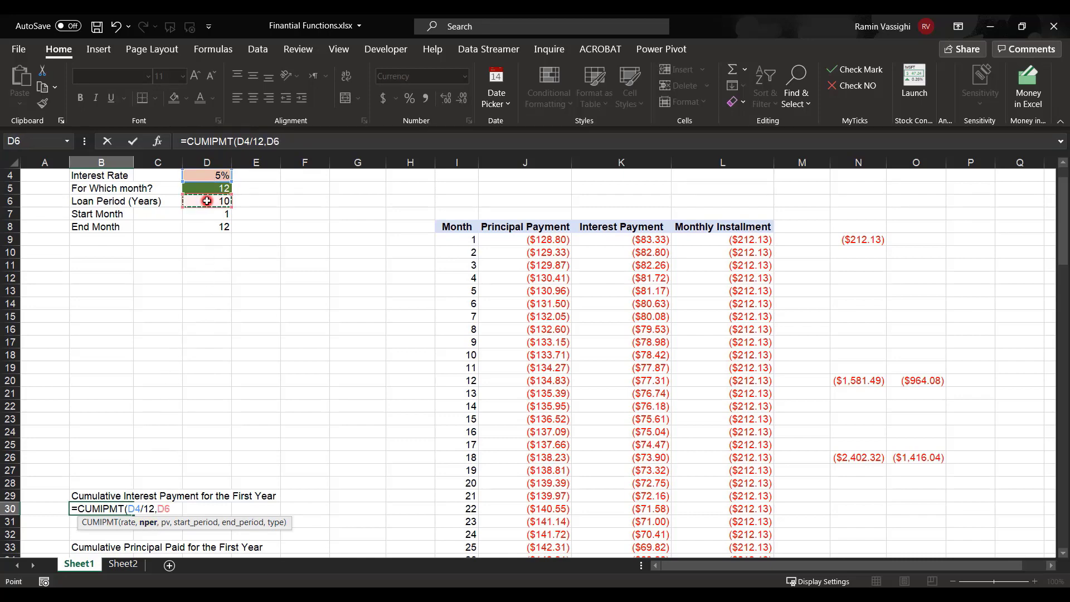
type("*12,")
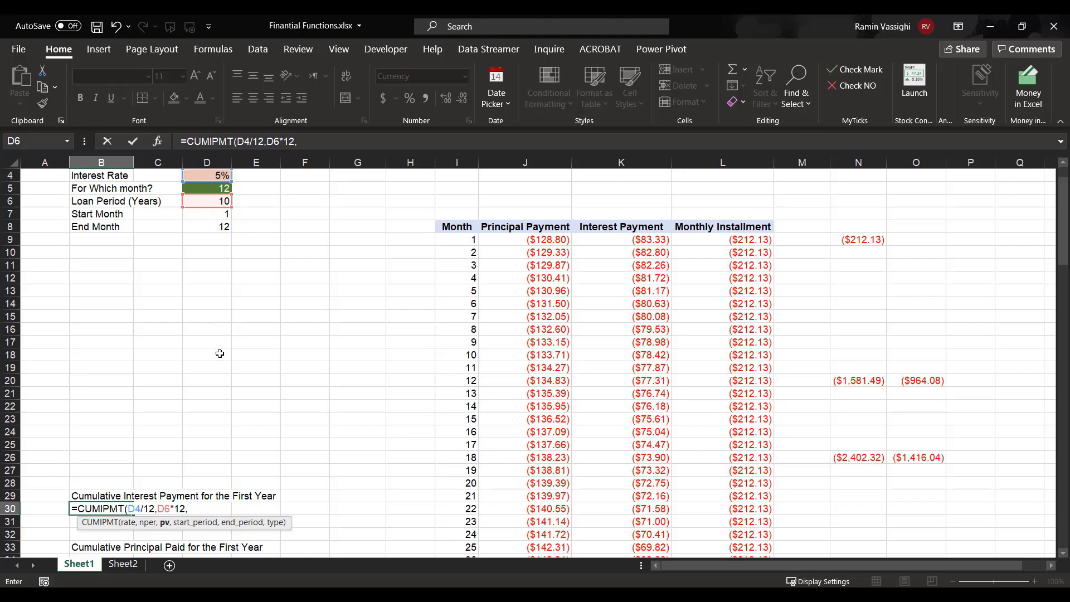
Complete the B30 CUMIPMT formula with present value D3, start period D7, end period D8 and type 0, and check it against O20's sum.
scroll(202, 319, "up", 1)
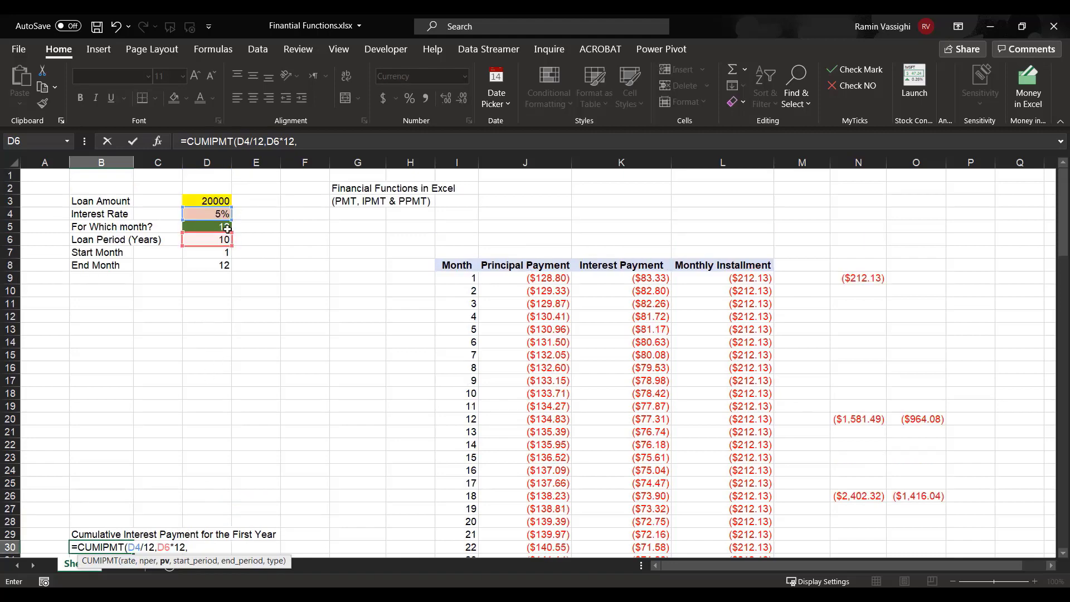
left_click(209, 201)
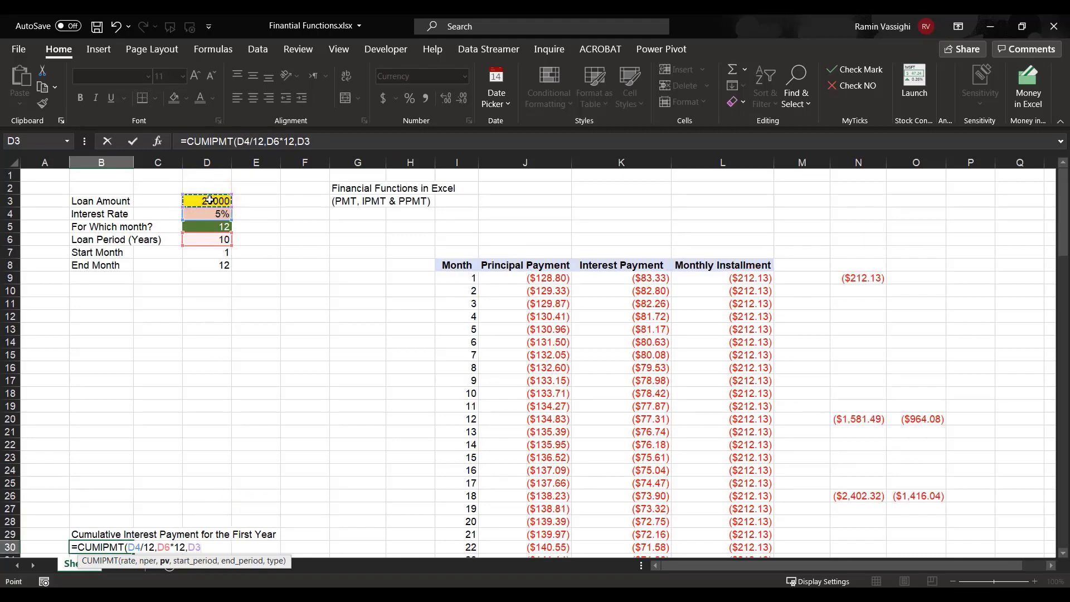
type(",")
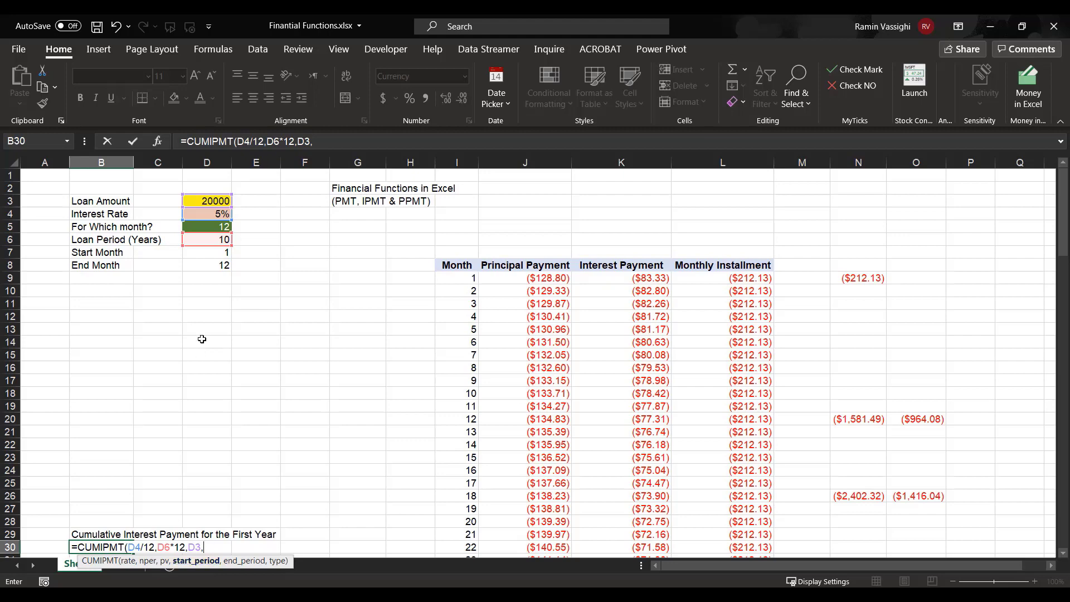
left_click(219, 255)
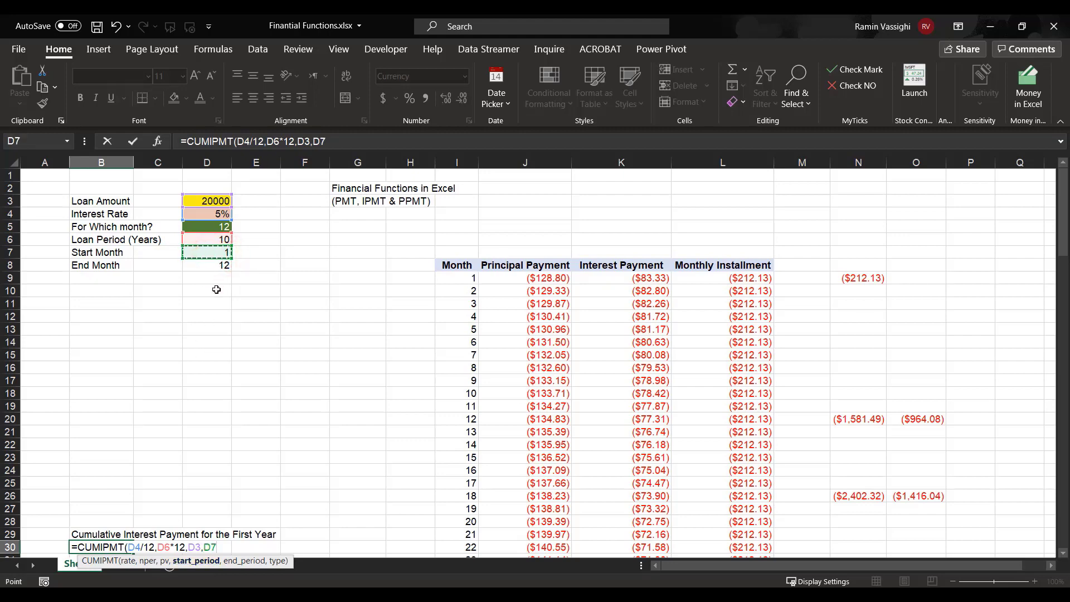
type(",")
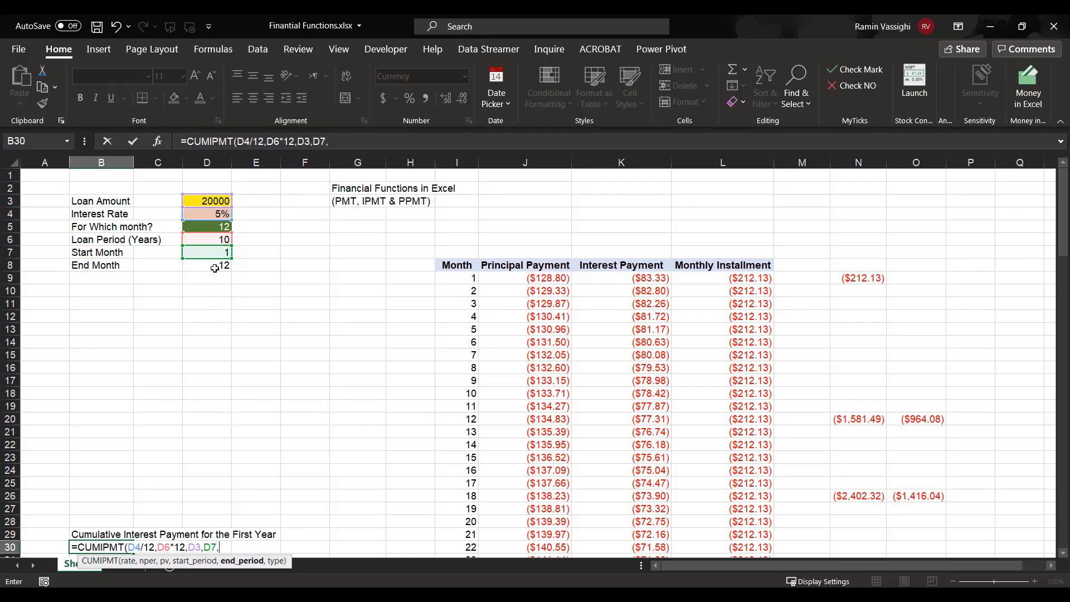
left_click(213, 267)
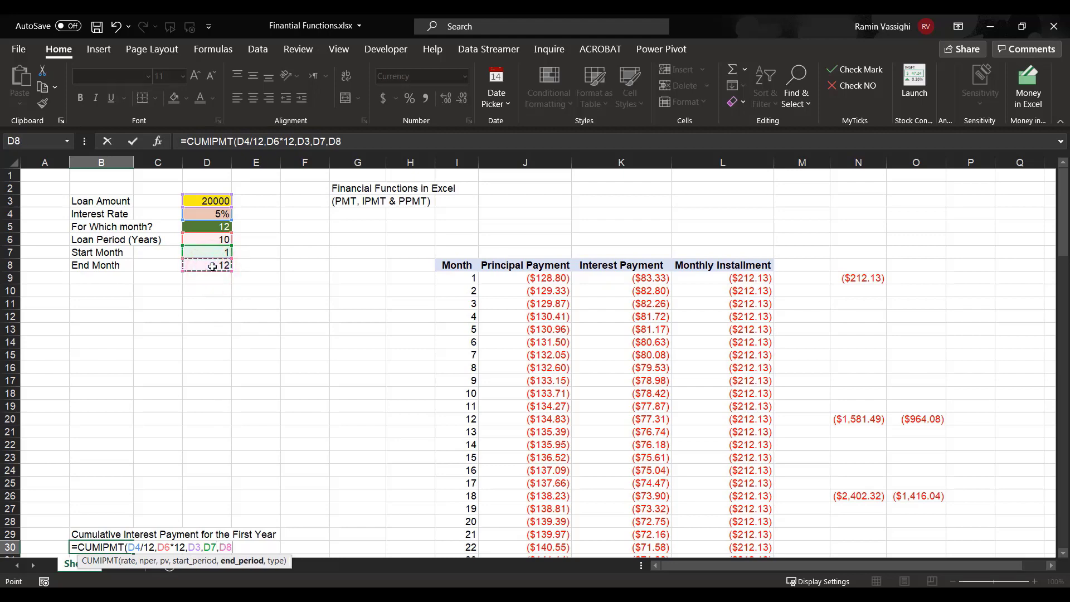
type(",")
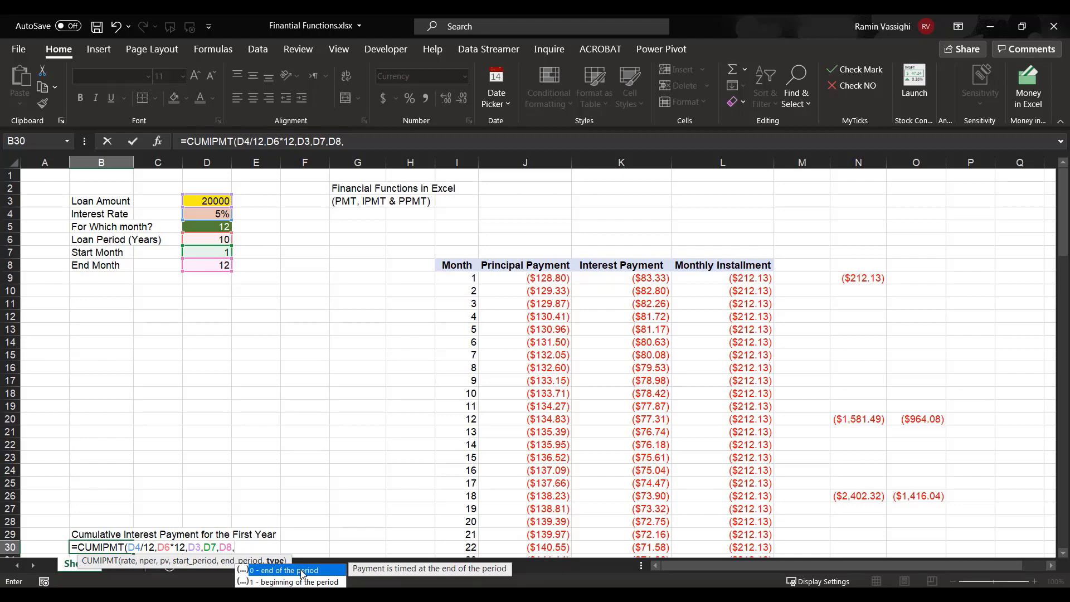
double_click(301, 571)
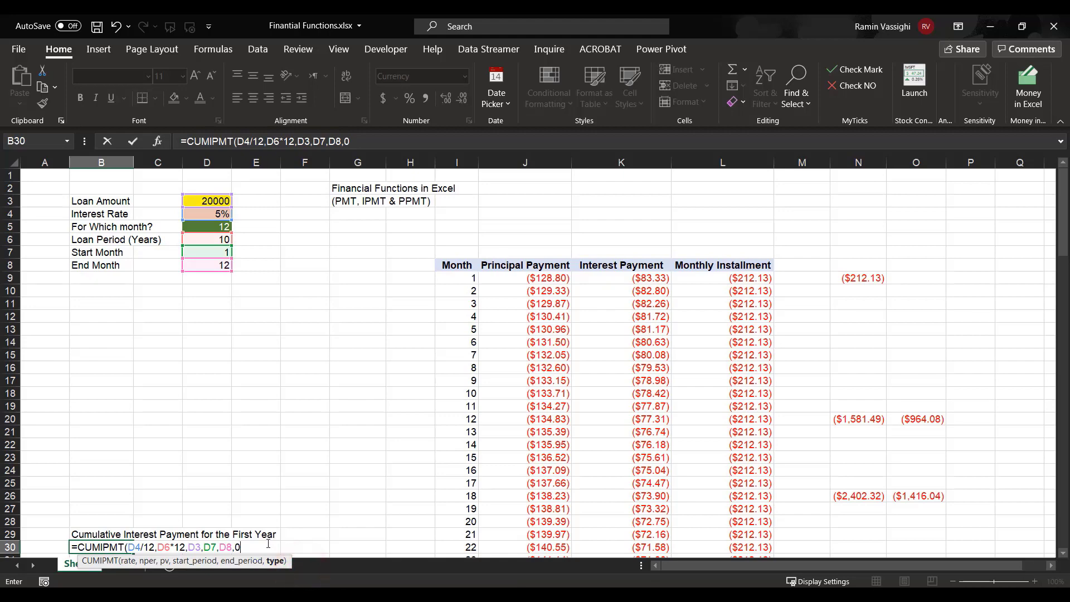
type(")")
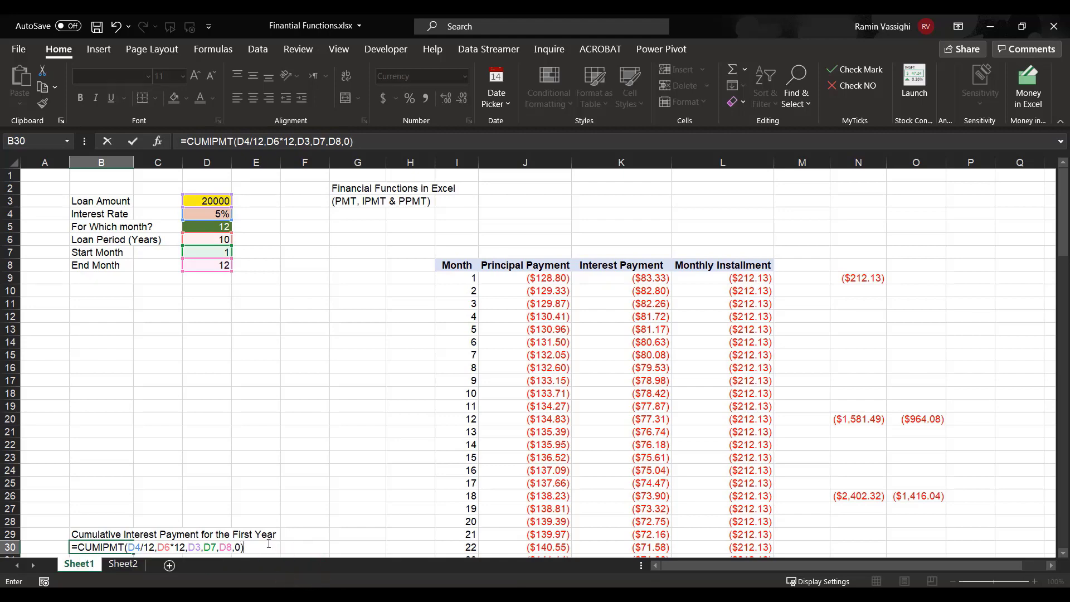
key("Return")
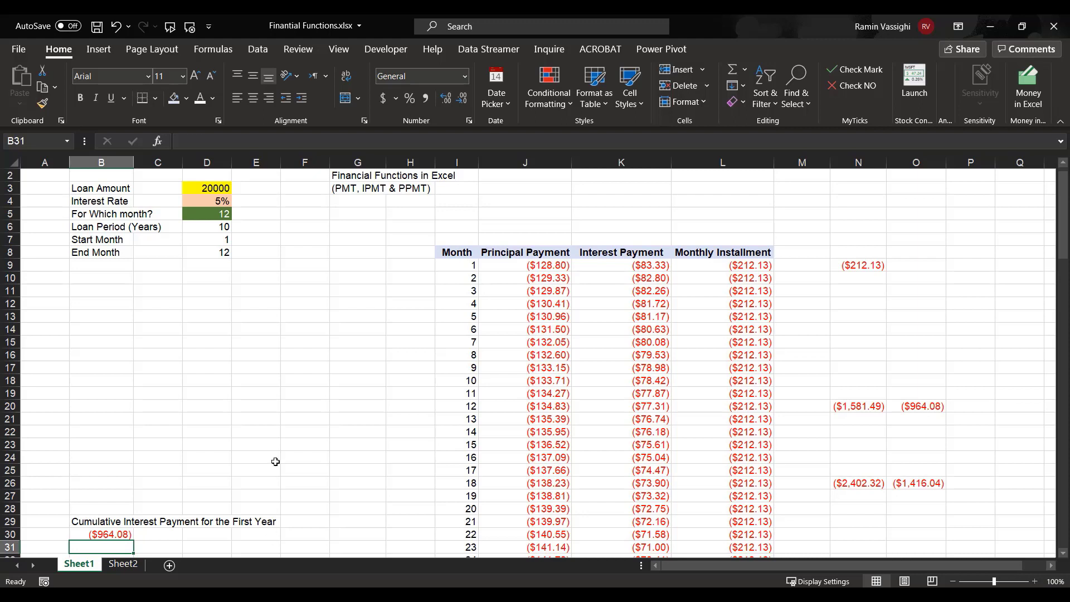
left_click(922, 409)
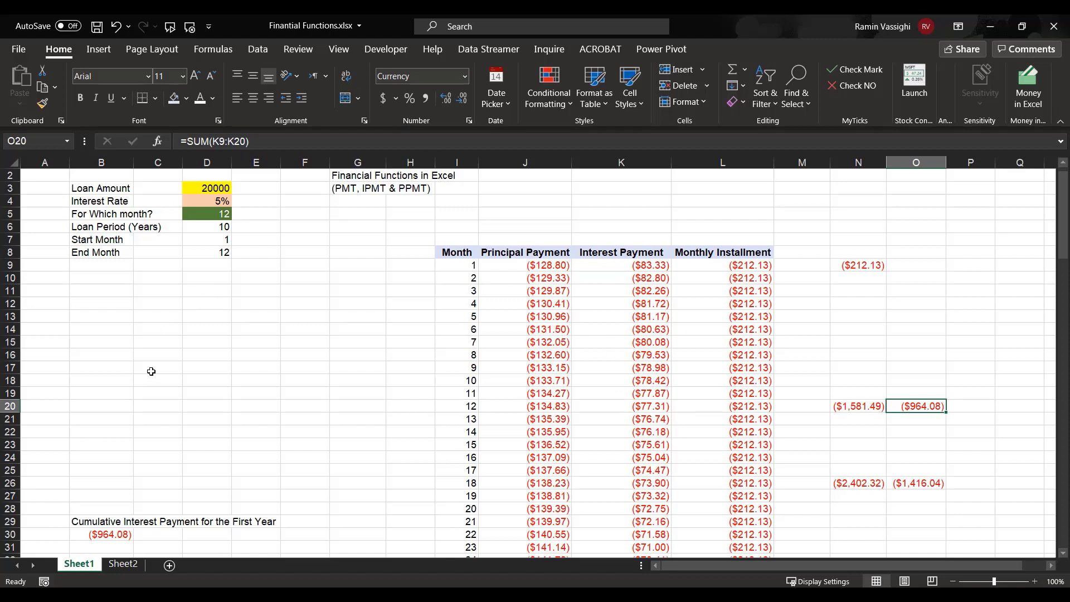
Start a CUMPRINC formula in B34 under Cumulative Principal Paid for the First Year with rate D4/12 and D6*12 periods.
scroll(242, 431, "down", 2)
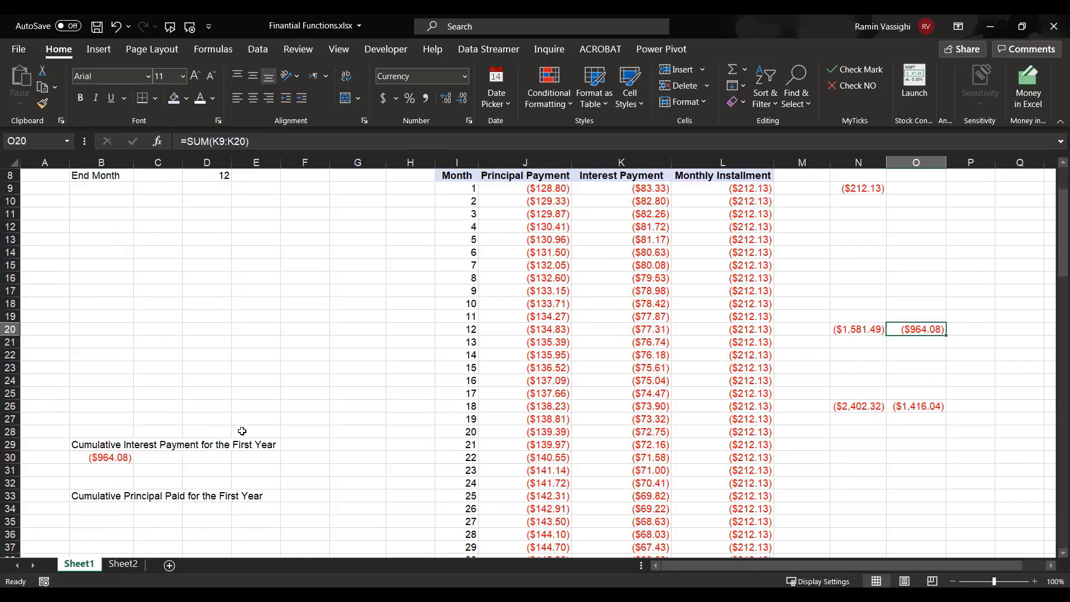
left_click(114, 506)
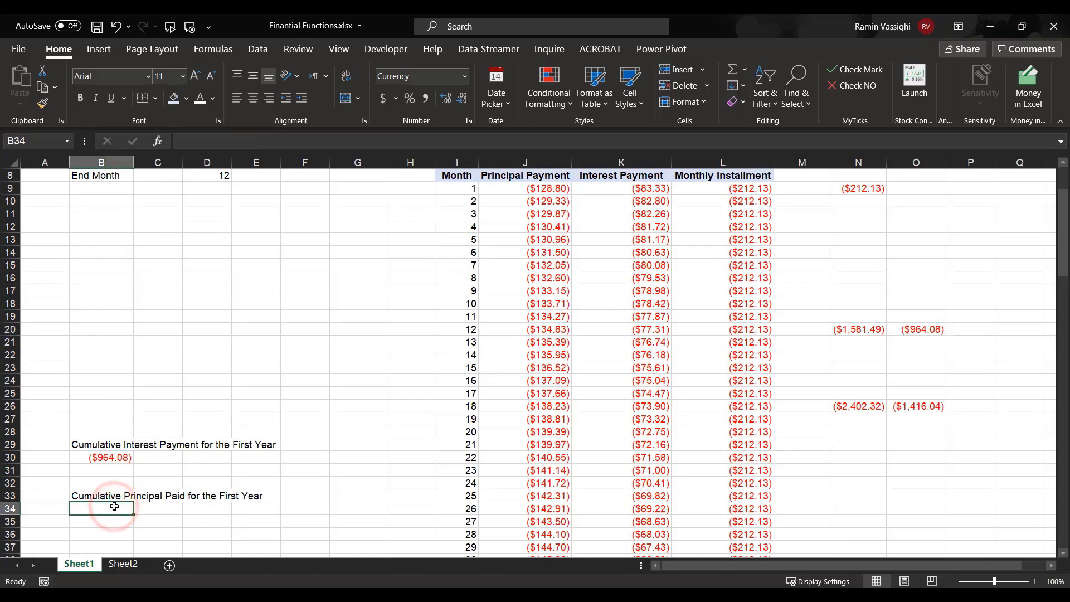
type("=")
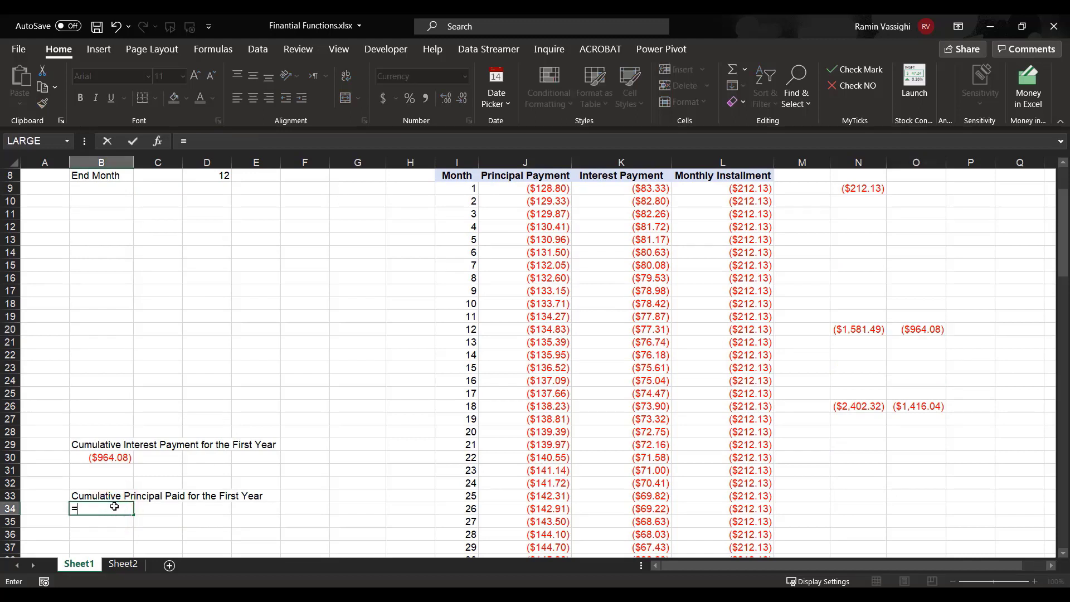
type("cum")
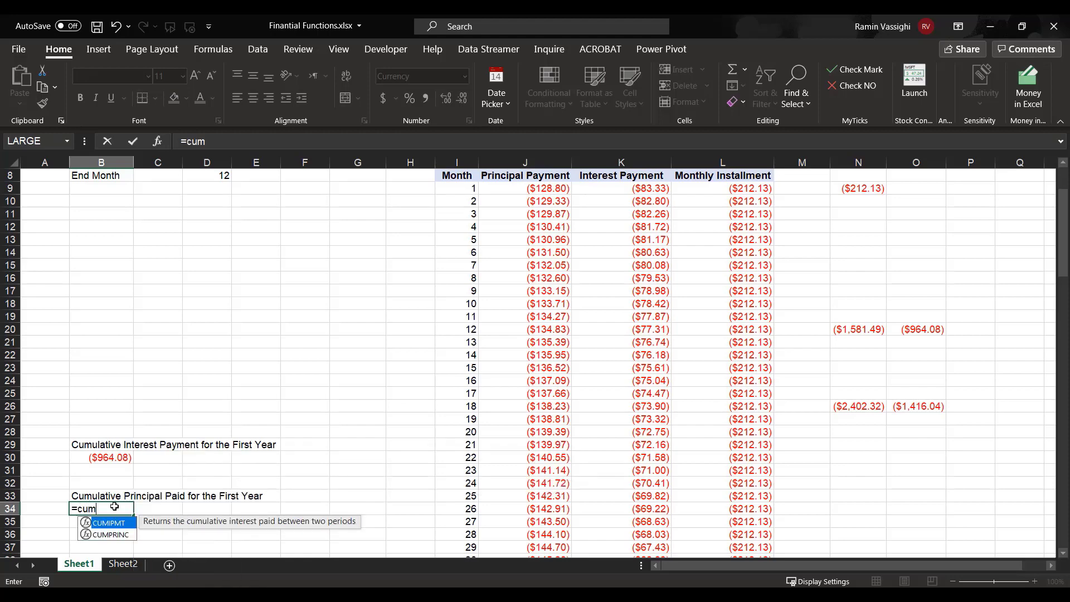
left_click(111, 535)
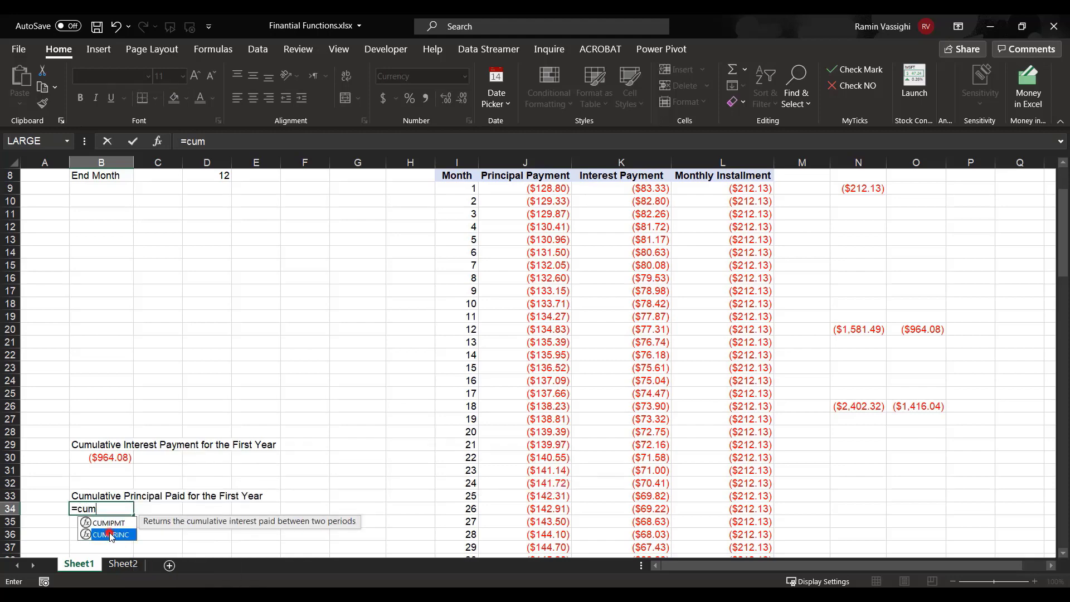
double_click(111, 535)
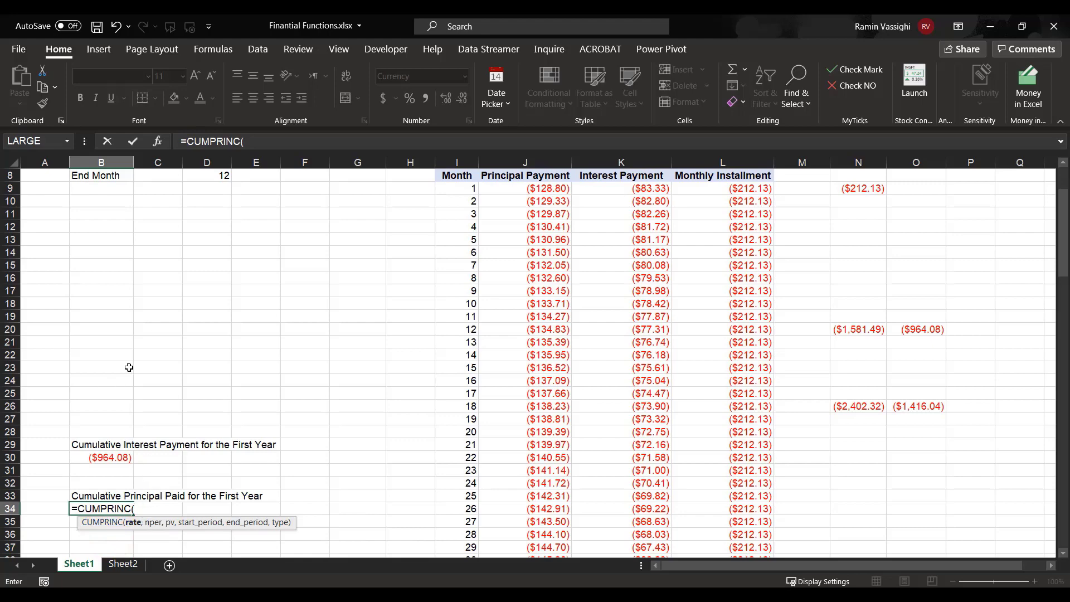
scroll(131, 364, "up", 2)
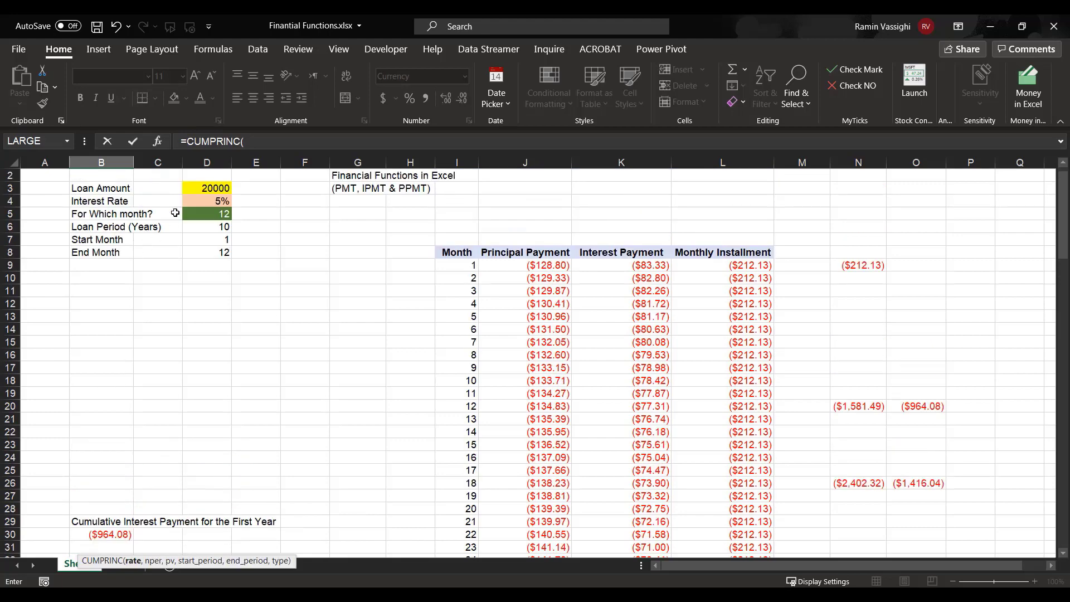
left_click(202, 200)
type("/1")
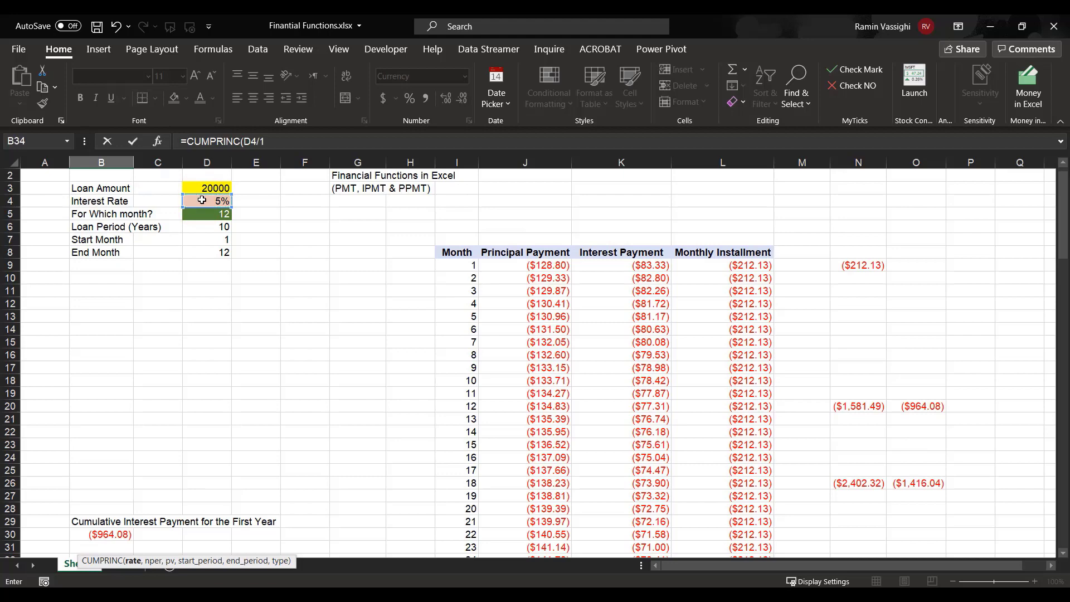
type("2,")
left_click(206, 229)
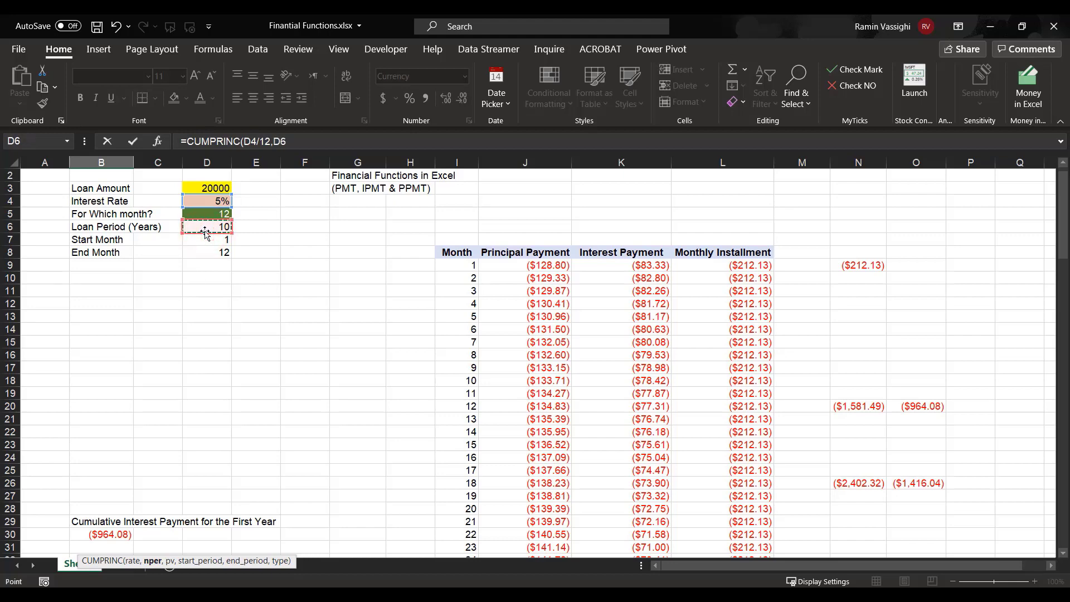
type("*12,")
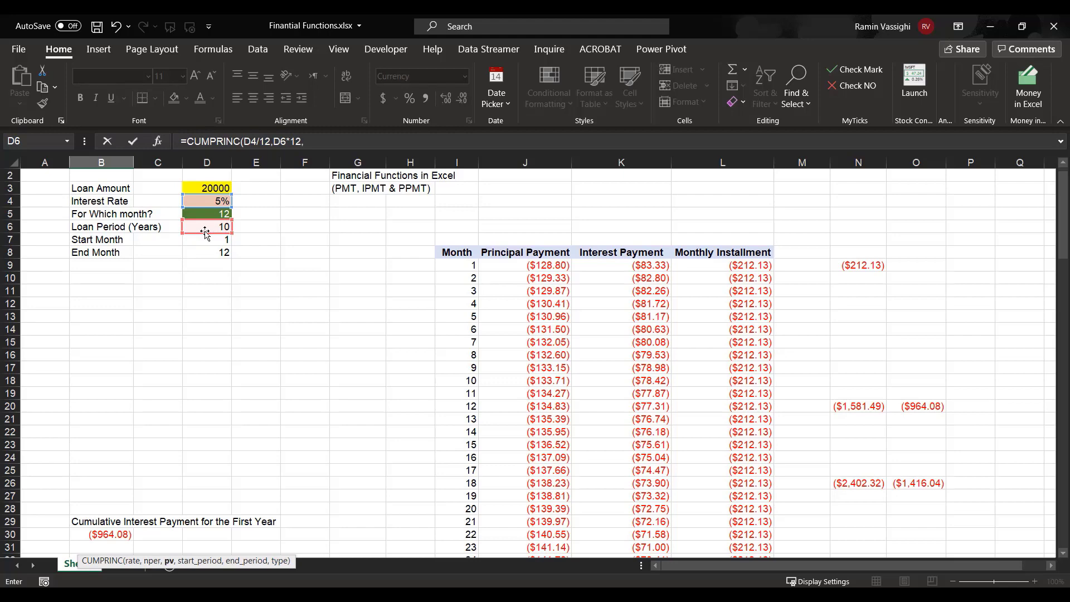
Complete the B34 CUMPRINC formula with present value D3, start period D7, end period D8 and type 0 (end of the period).
left_click(214, 190)
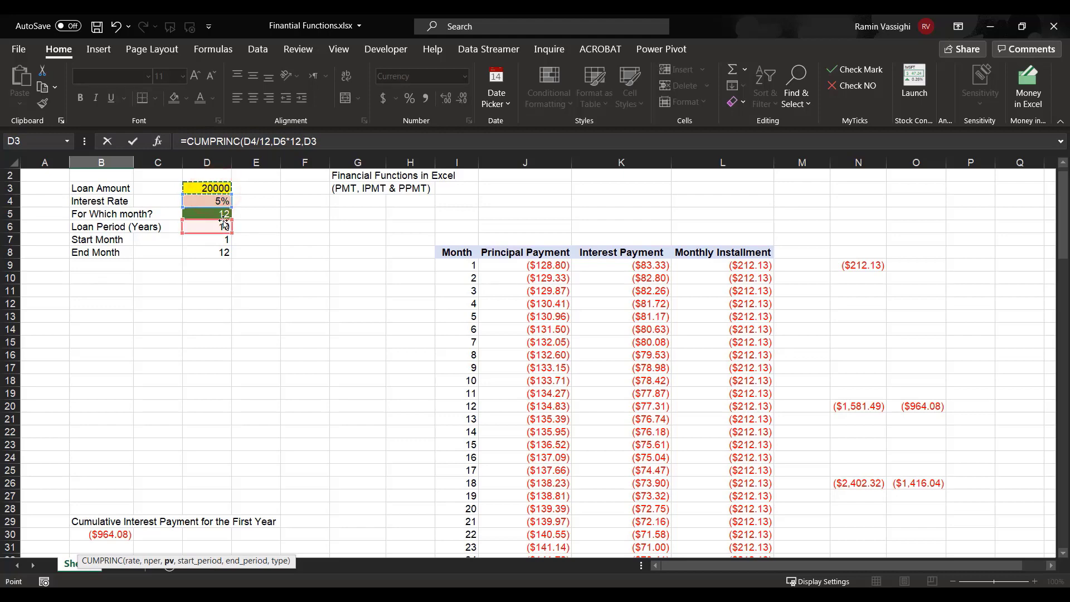
type(",")
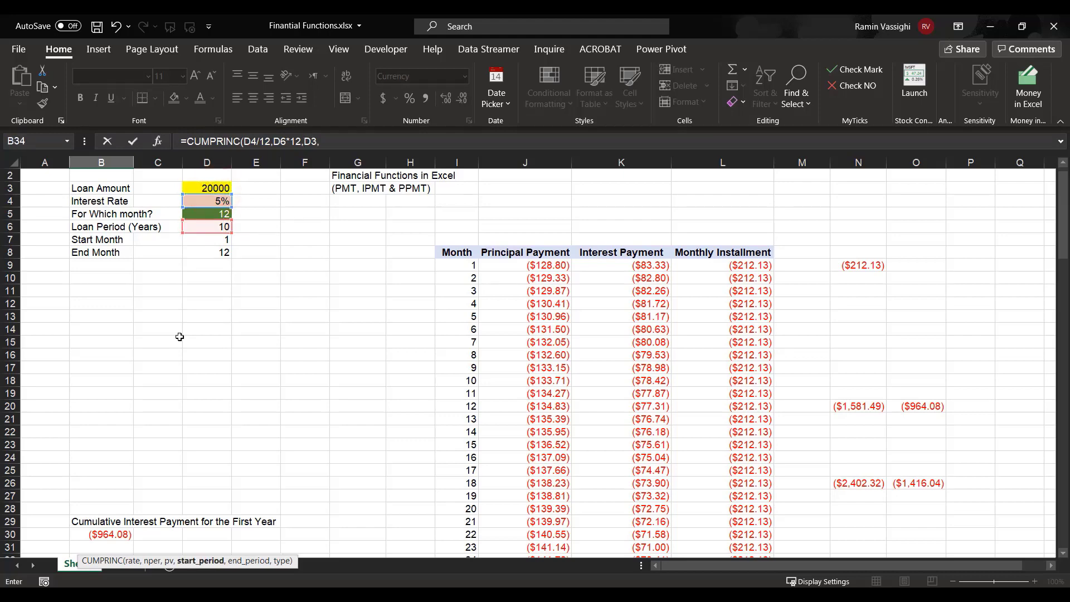
left_click(216, 241)
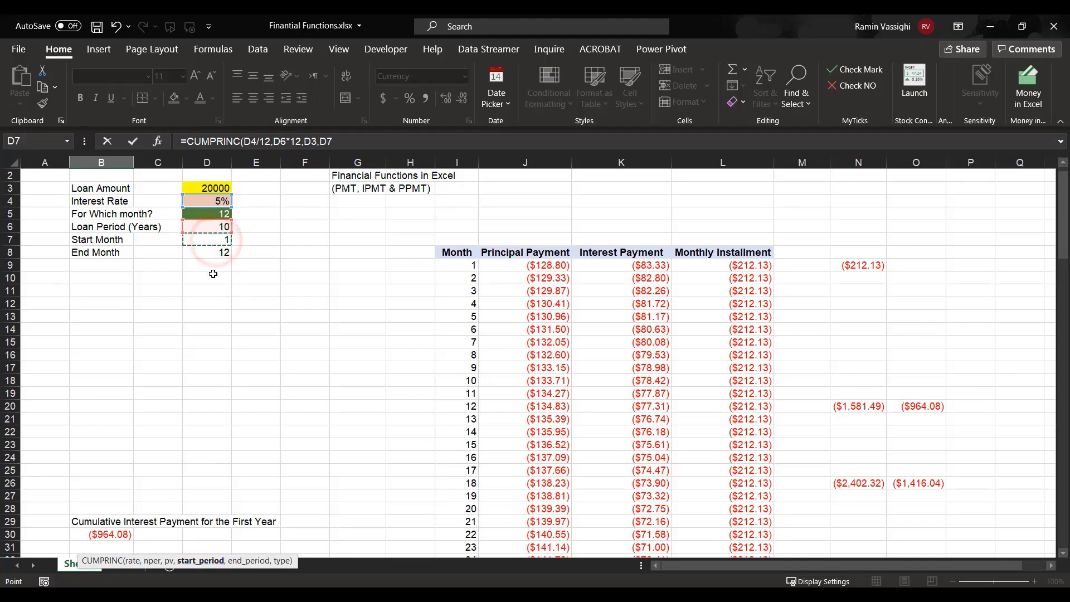
type(",")
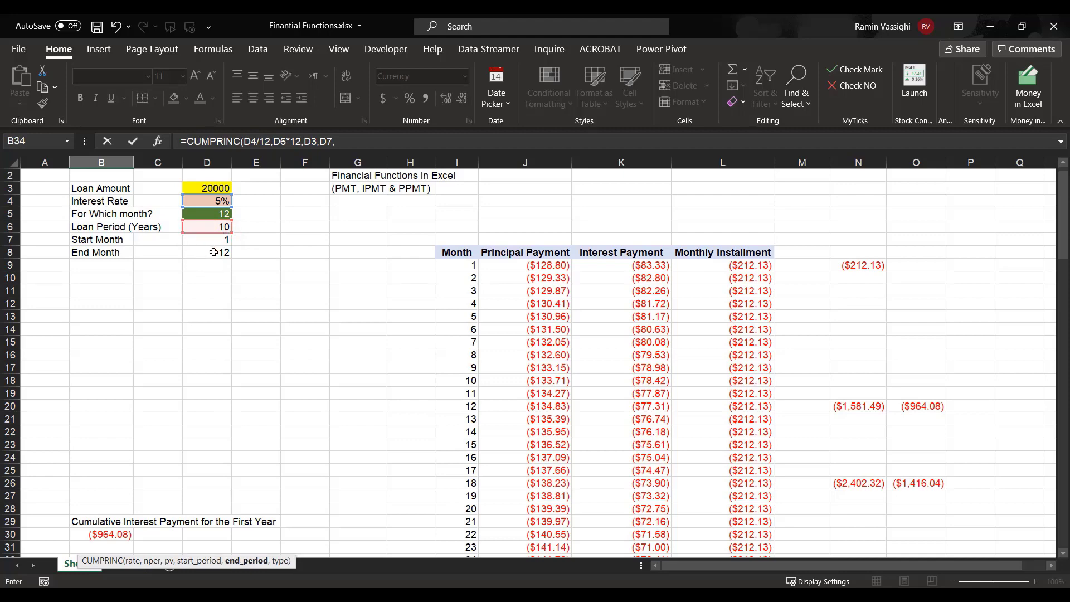
left_click(213, 252)
type(",")
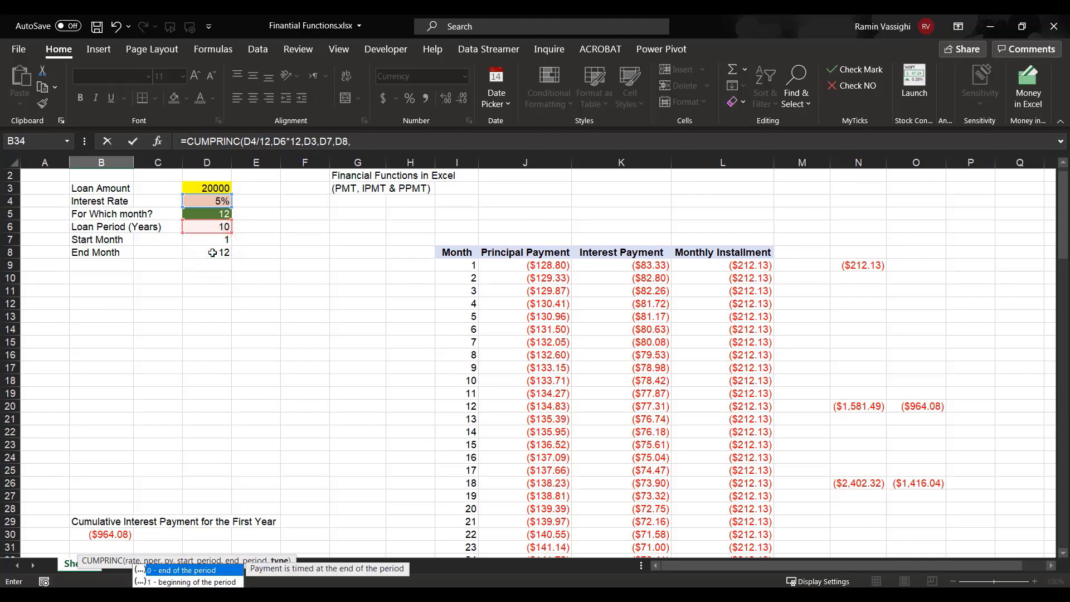
double_click(204, 572)
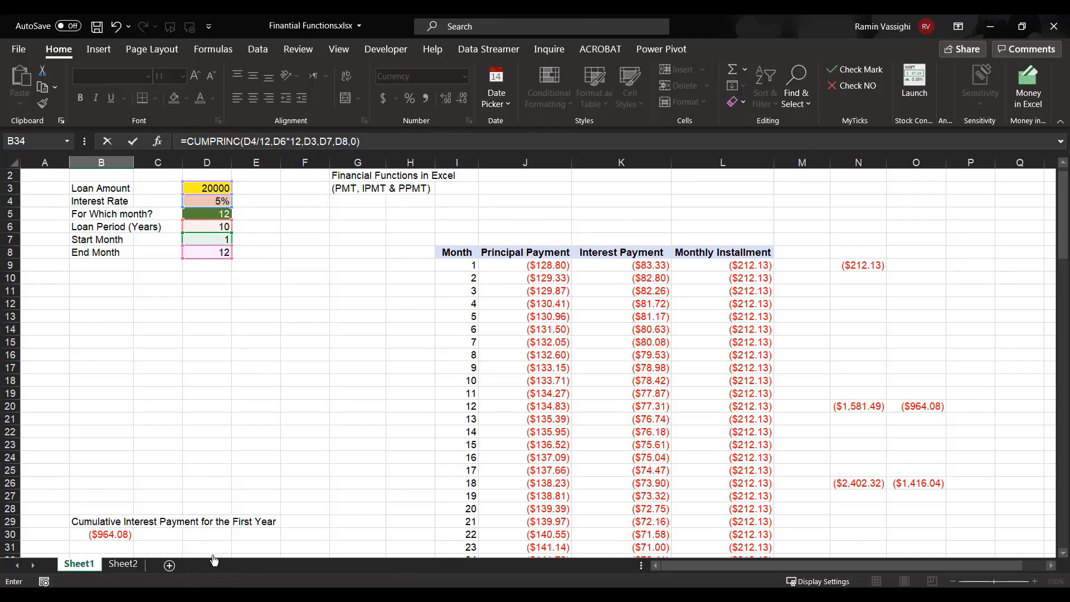
key("Return")
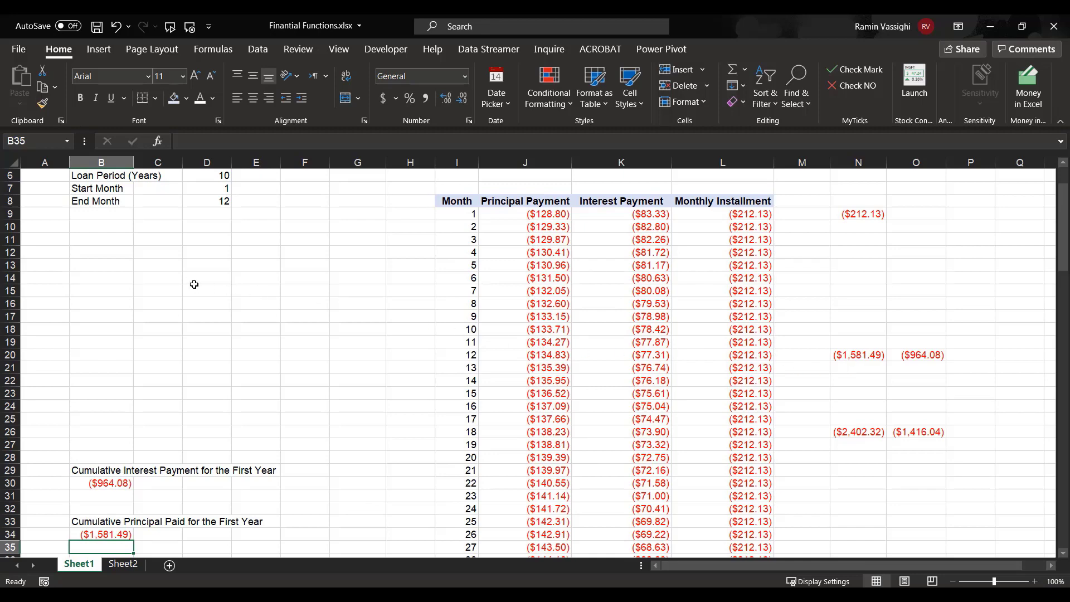
Set the End Month in D8 to 18 and compare the cumulative results in B30 and B34 with the sums in O26 and N26.
scroll(193, 281, "up", 2)
scroll(210, 345, "down", 3)
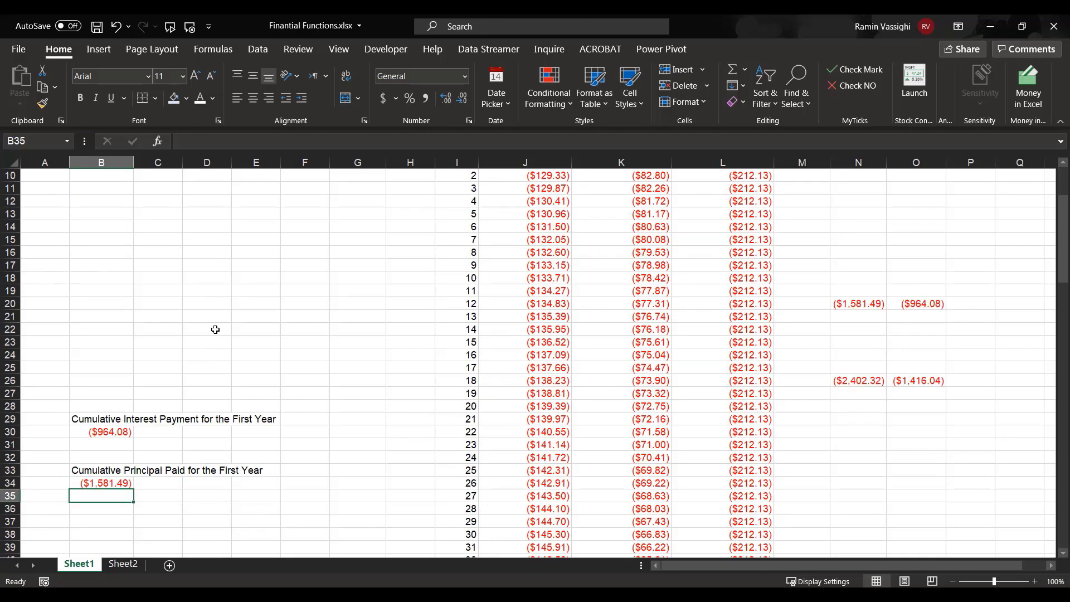
scroll(215, 329, "up", 2)
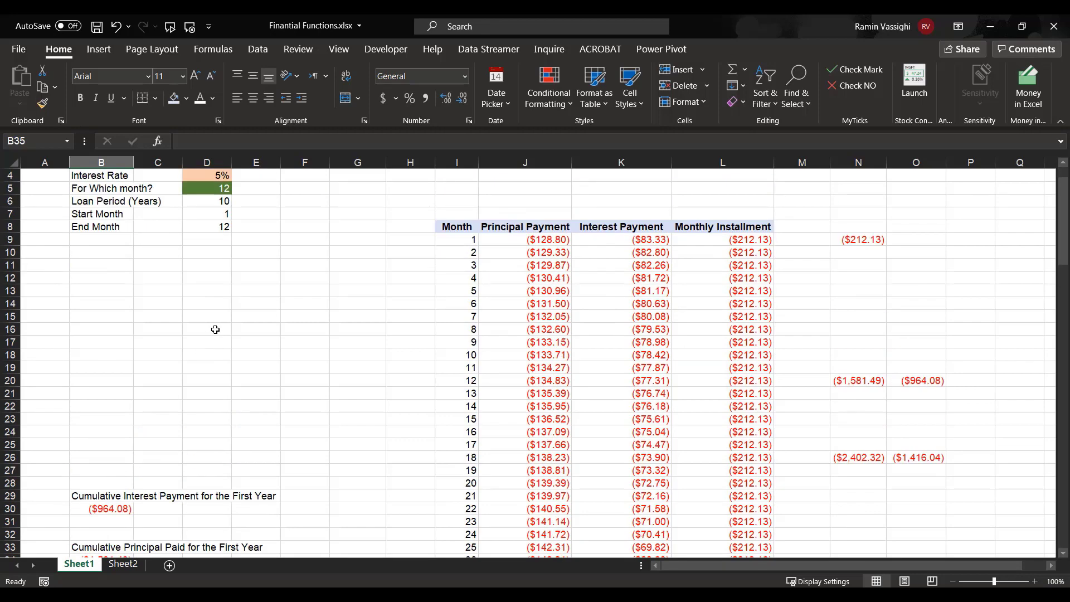
left_click(212, 226)
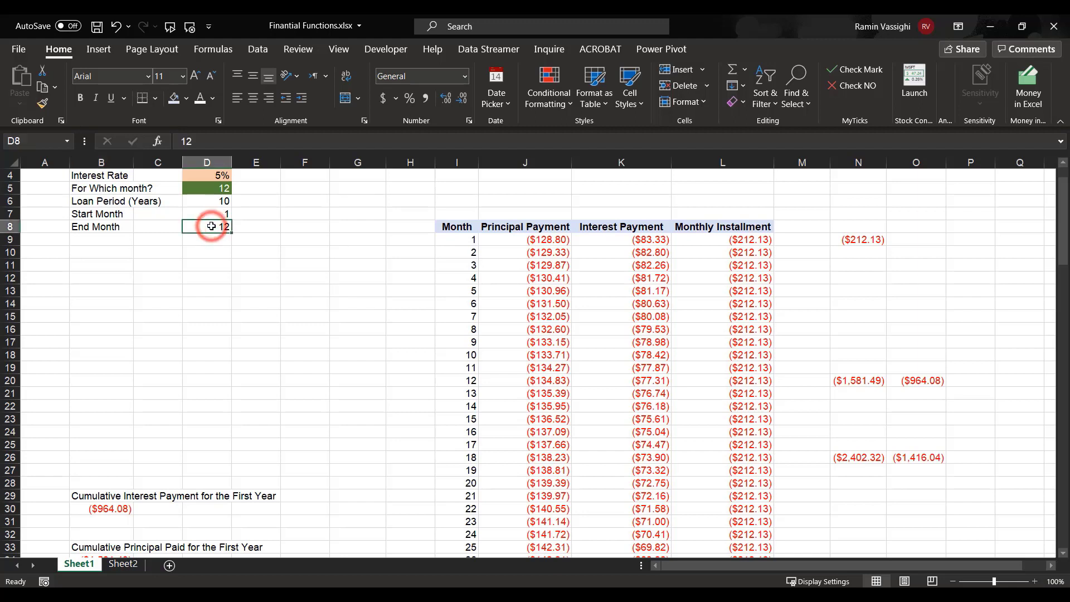
type("1")
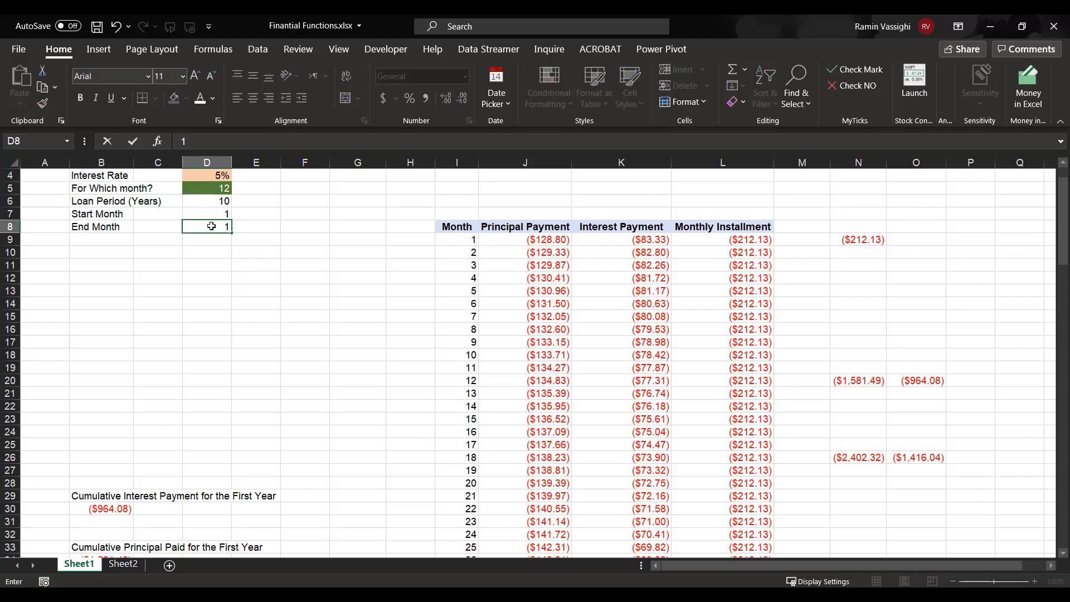
type("8")
left_click(258, 289)
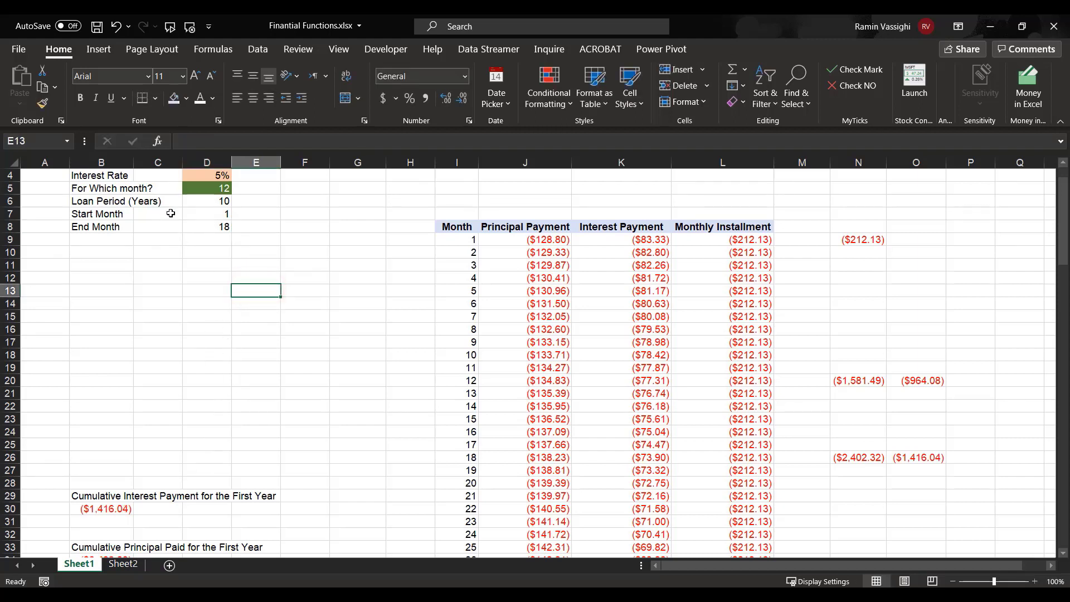
scroll(186, 377, "down", 4)
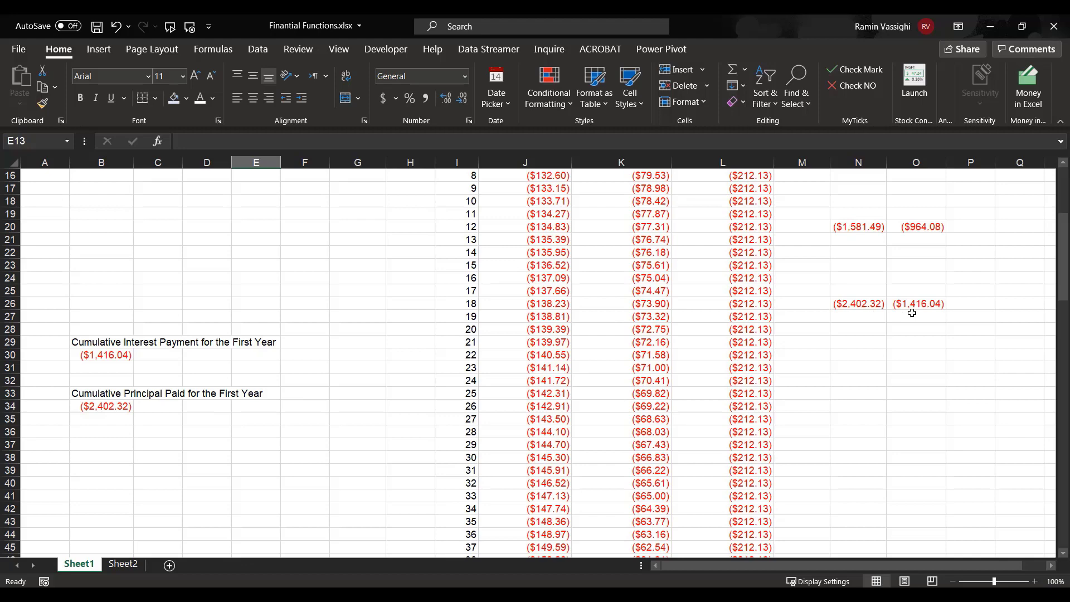
scroll(340, 312, "up", 5)
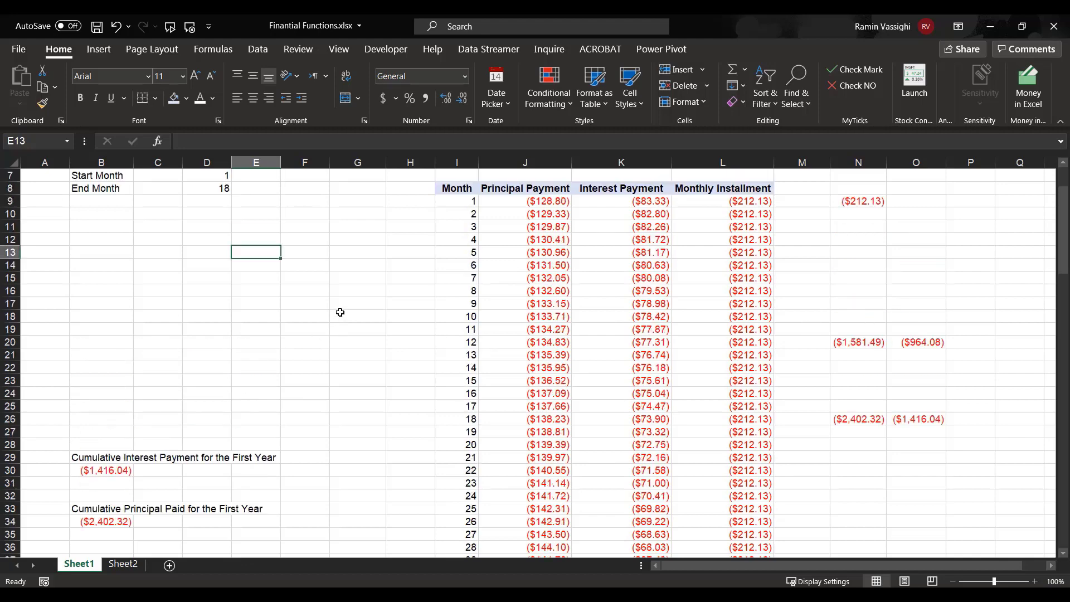